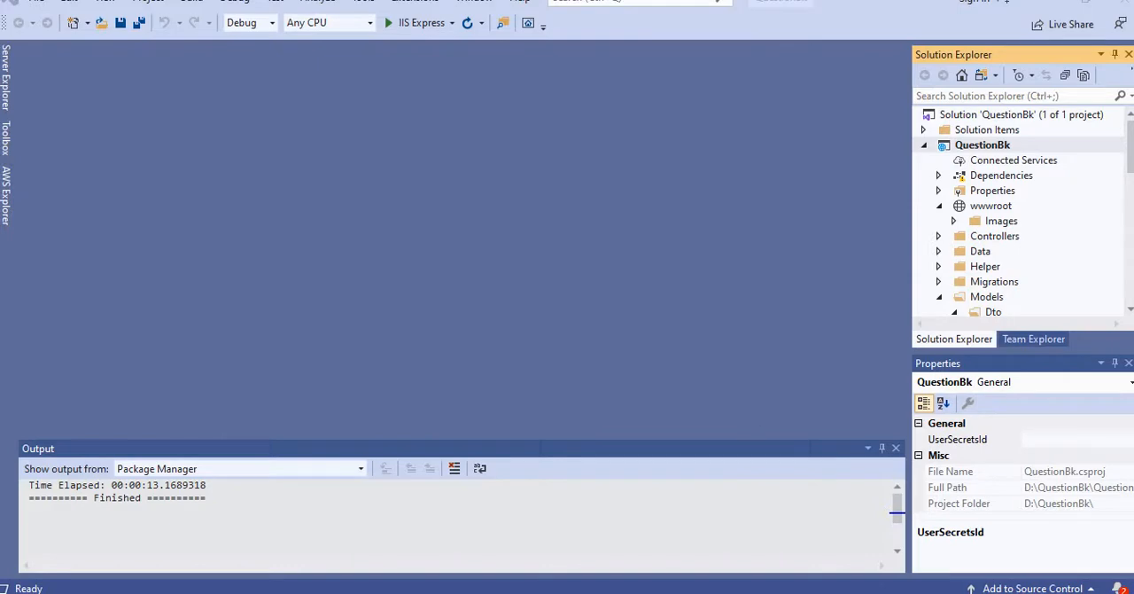
Step: Switch to the browser's AWS Toolkit for Visual Studio page and reopen it from the Google results for "aws toolkit"
{"action": "mouse_move", "coordinate": [425, 592]}
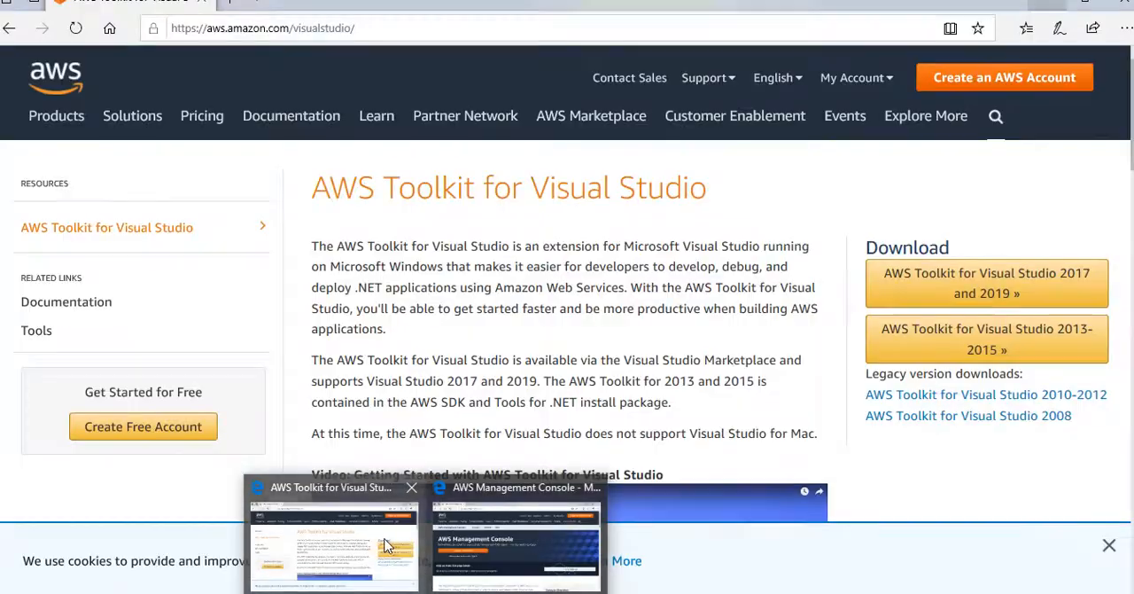
{"action": "left_click", "coordinate": [334, 536]}
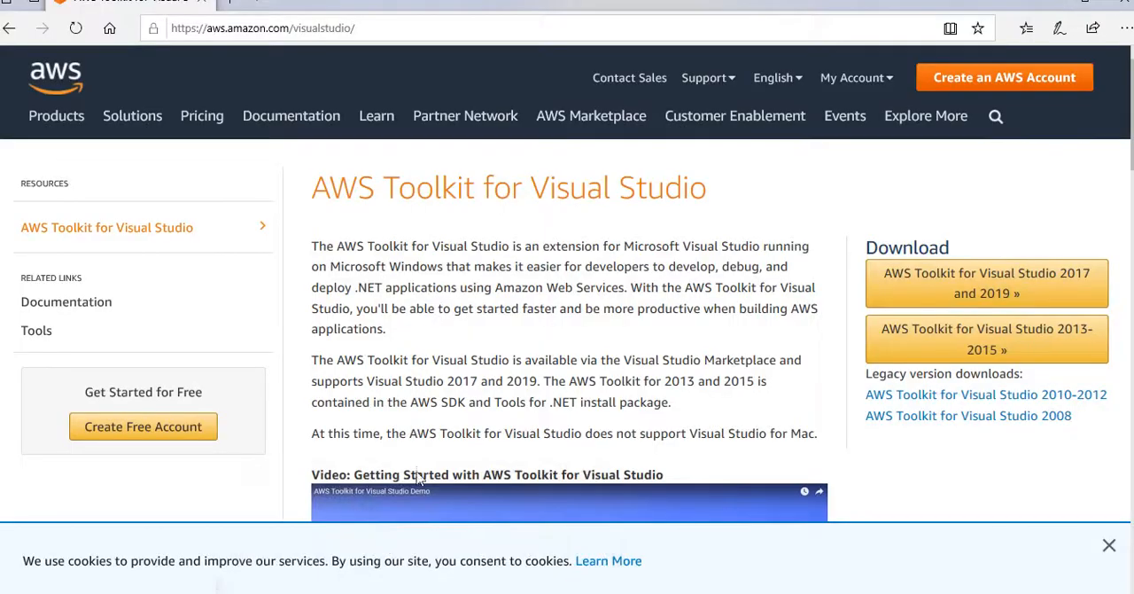
{"action": "left_click", "coordinate": [9, 27]}
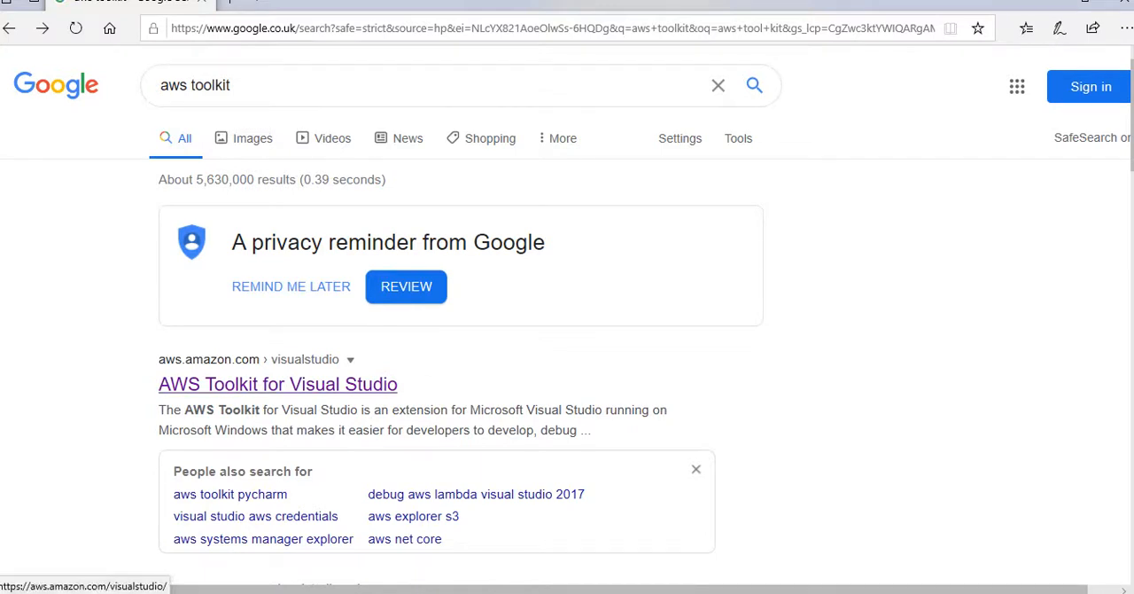
{"action": "left_click", "coordinate": [277, 384]}
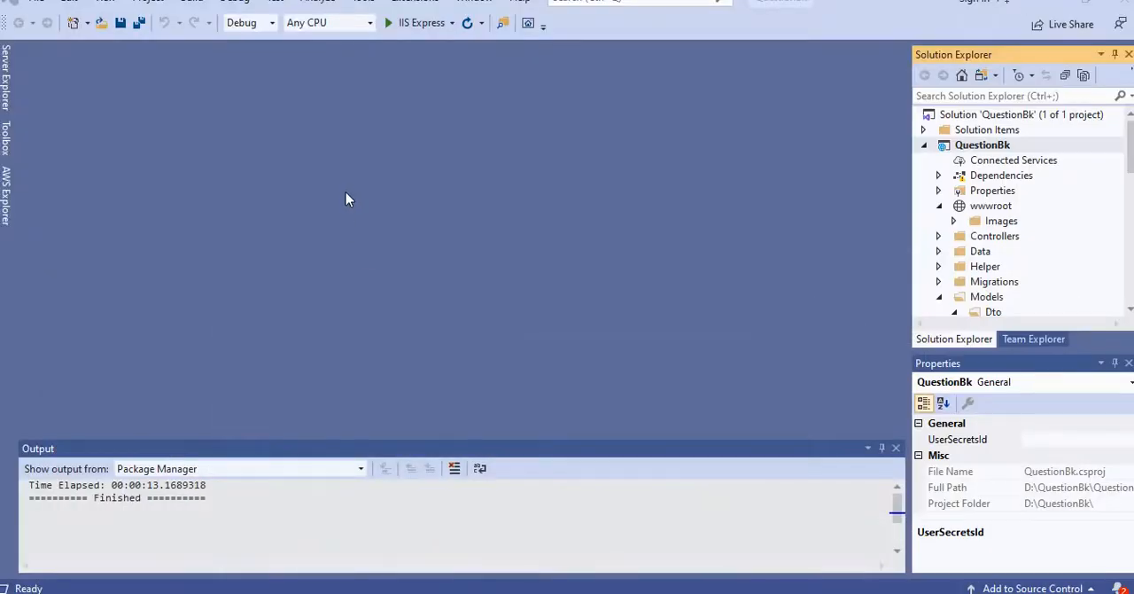
Step: Switch to Visual Studio, open AWS Explorer, and try to submit a new account profile without access keys before cancelling it
{"action": "left_click", "coordinate": [8, 198]}
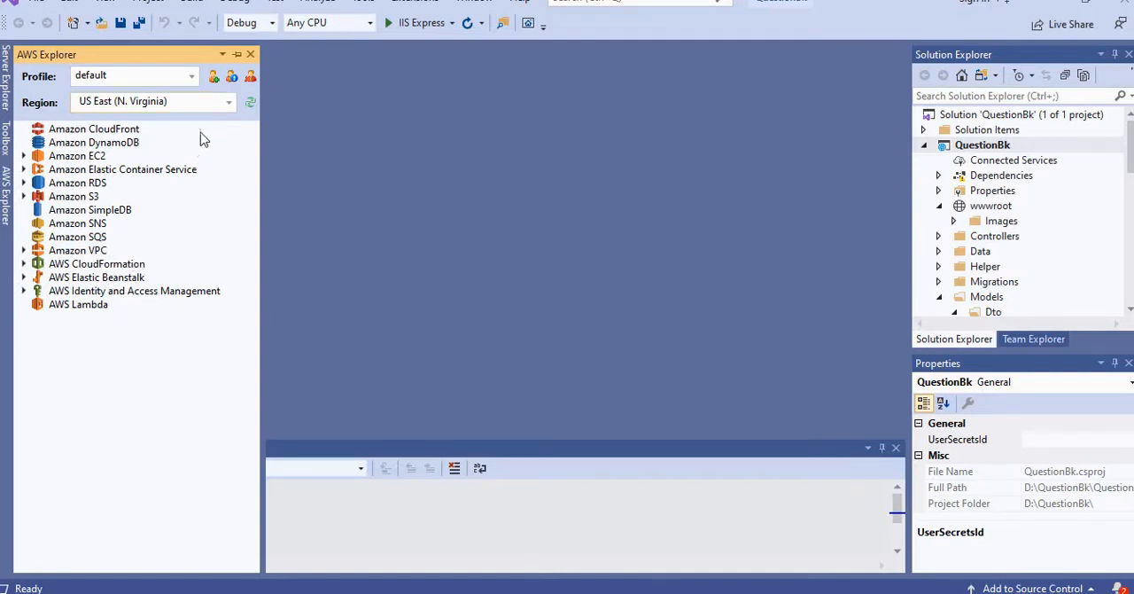
{"action": "left_click", "coordinate": [215, 79]}
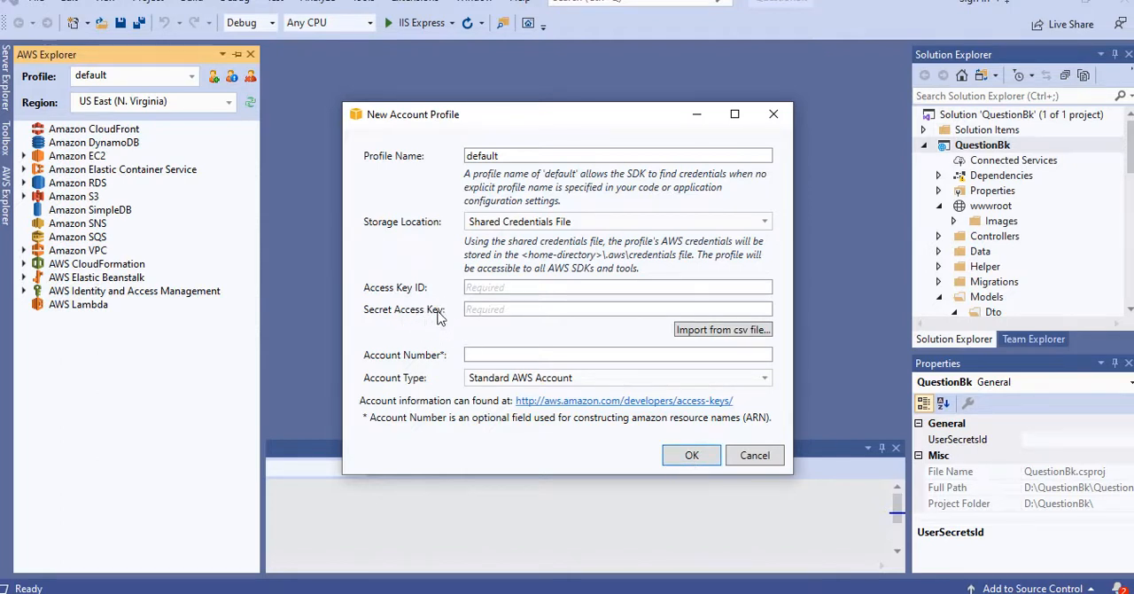
{"action": "left_click", "coordinate": [690, 454]}
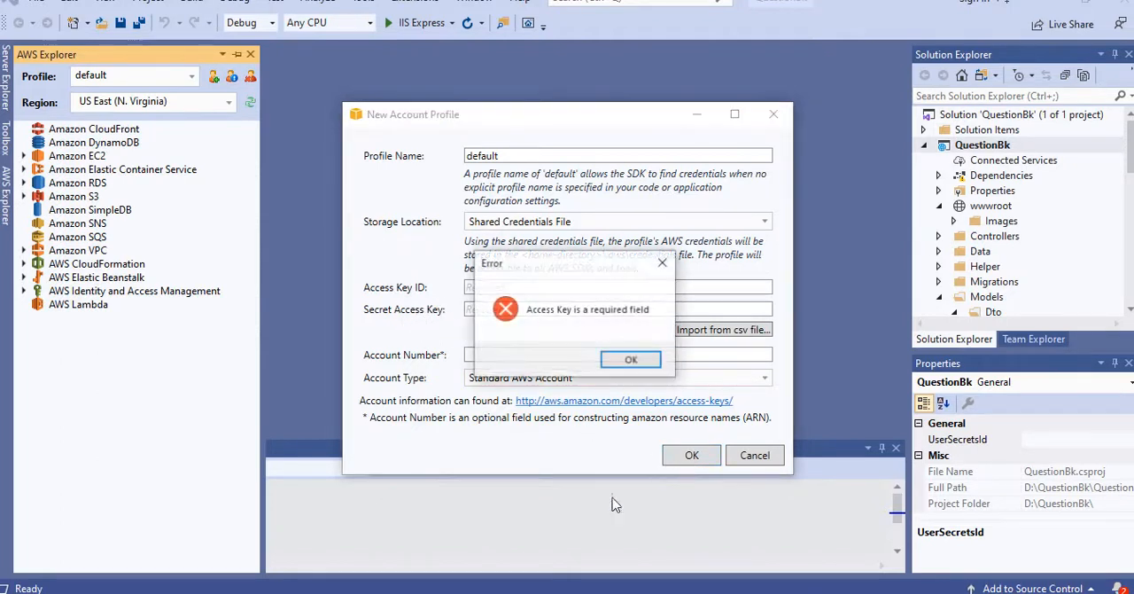
{"action": "left_click", "coordinate": [662, 262]}
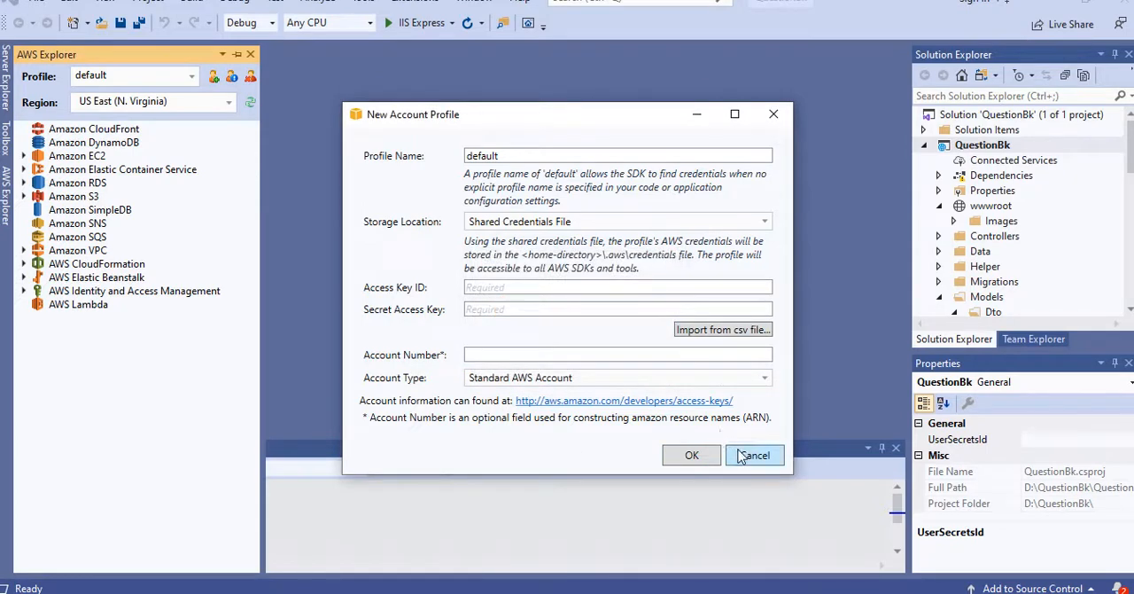
{"action": "left_click", "coordinate": [752, 455]}
Step: View the AWS Management Console page in the browser and review the New Account Profile form in Visual Studio again
{"action": "mouse_move", "coordinate": [426, 592]}
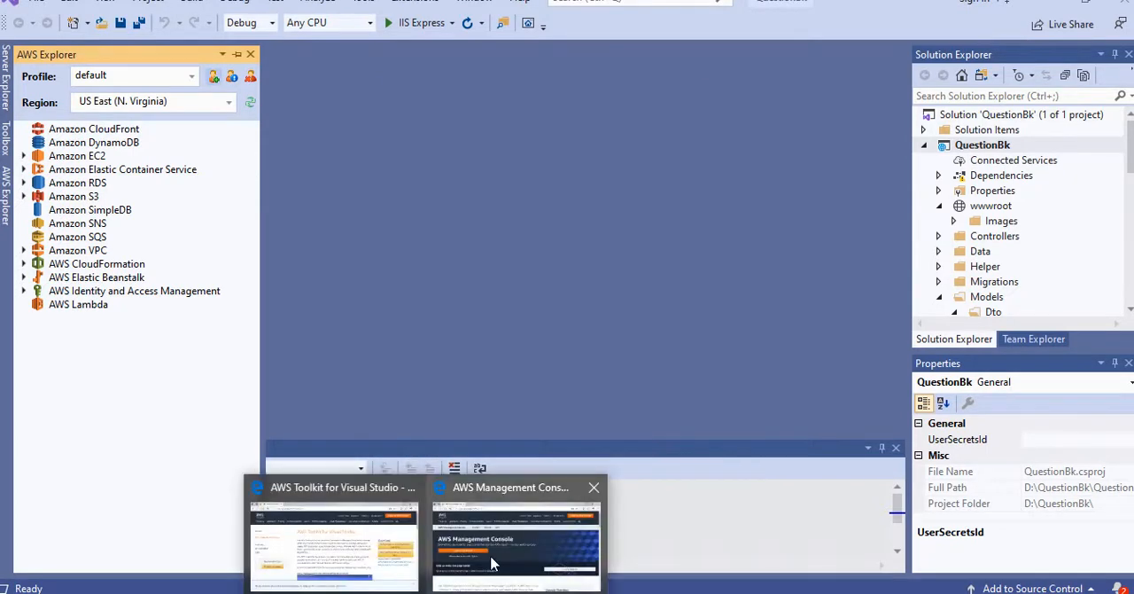
{"action": "left_click", "coordinate": [492, 563]}
{"action": "mouse_move", "coordinate": [56, 115]}
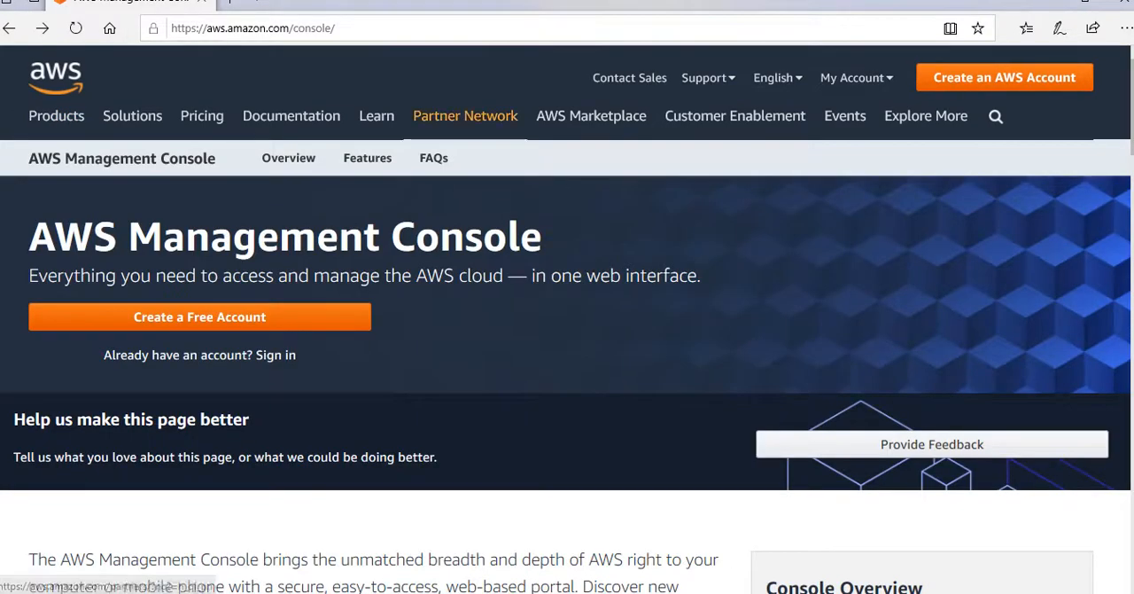
{"action": "mouse_move", "coordinate": [852, 78]}
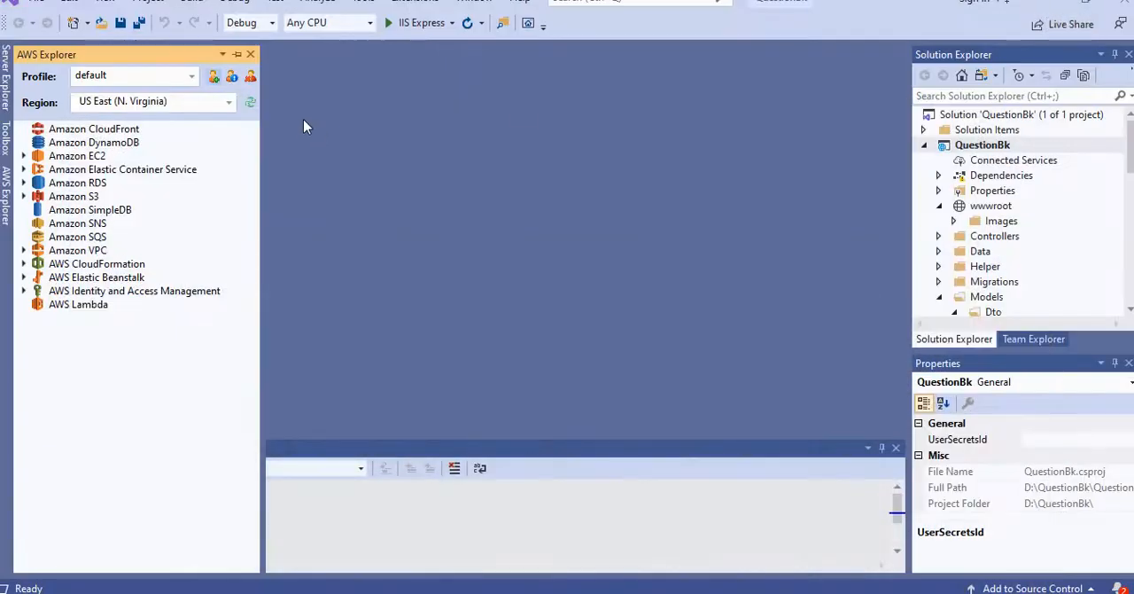
{"action": "left_click", "coordinate": [214, 77]}
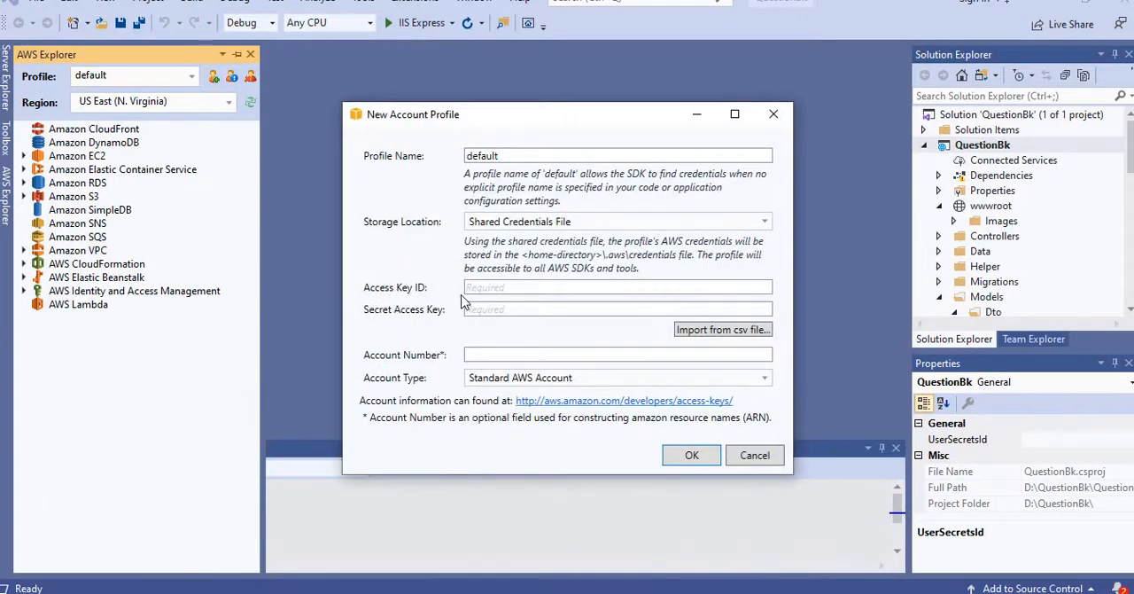
{"action": "left_click", "coordinate": [753, 455]}
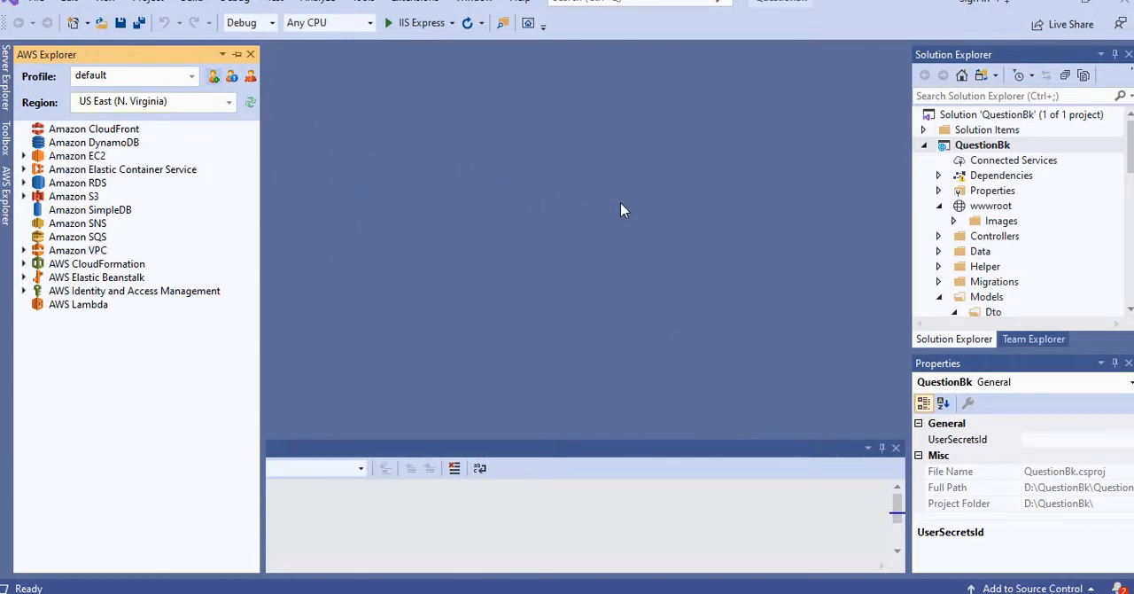
Step: Start publishing the QuestionBk project to AWS Elastic Beanstalk as a new application environment with the default profile in US East (N. Virginia)
{"action": "right_click", "coordinate": [972, 149]}
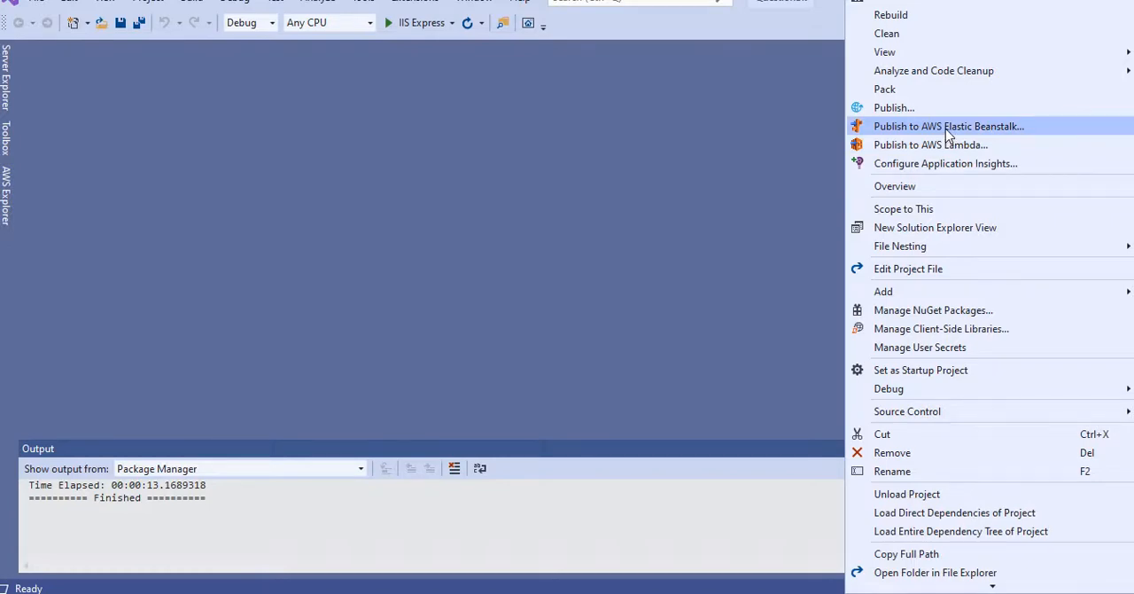
{"action": "left_click", "coordinate": [947, 133]}
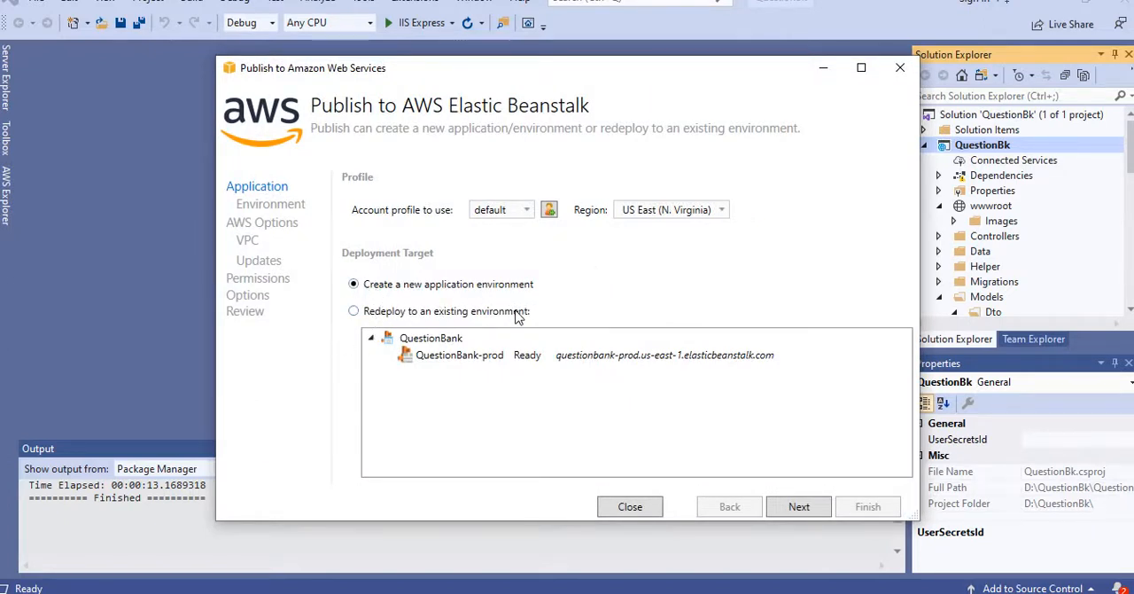
{"action": "left_click", "coordinate": [799, 508]}
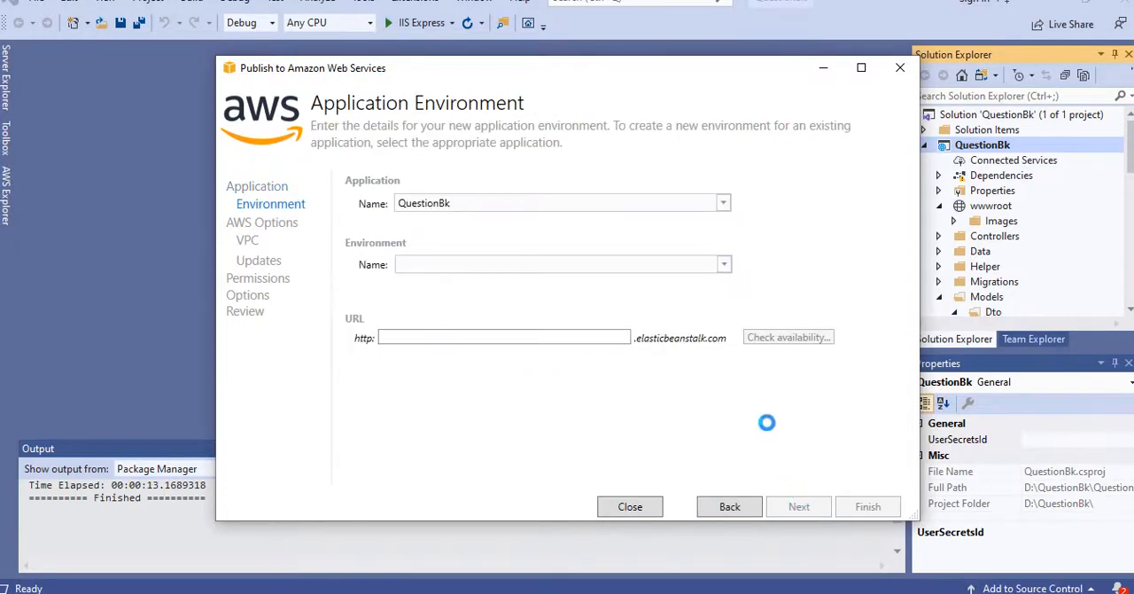
Step: Choose QuestionBk-prod as the environment for the QuestionBk application and check the availability of the questionbk-prod URL
{"action": "left_click", "coordinate": [723, 203]}
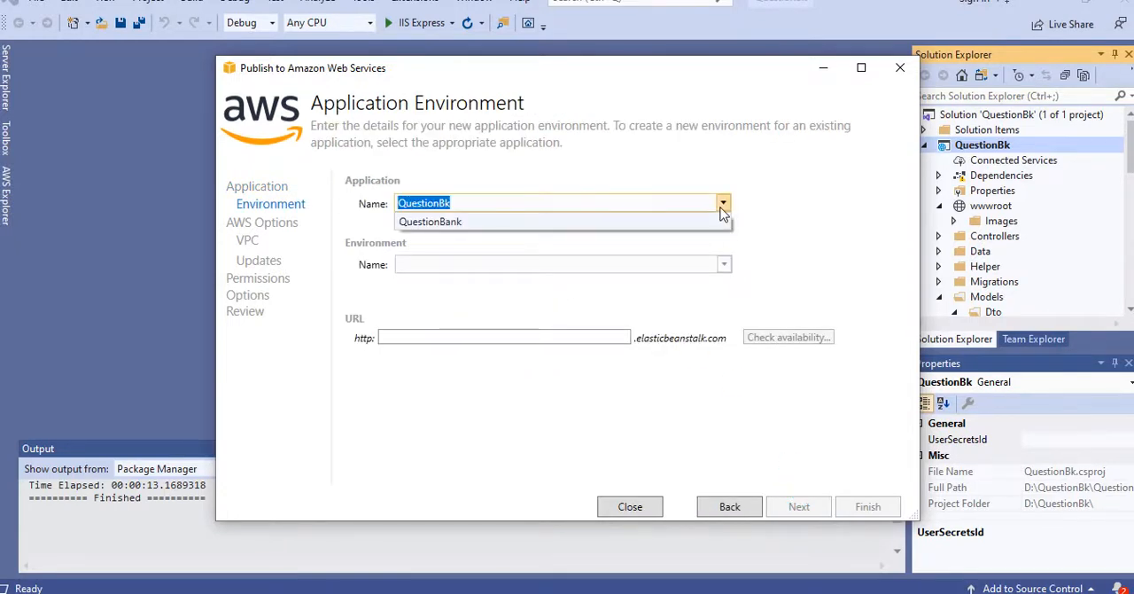
{"action": "left_click", "coordinate": [609, 178]}
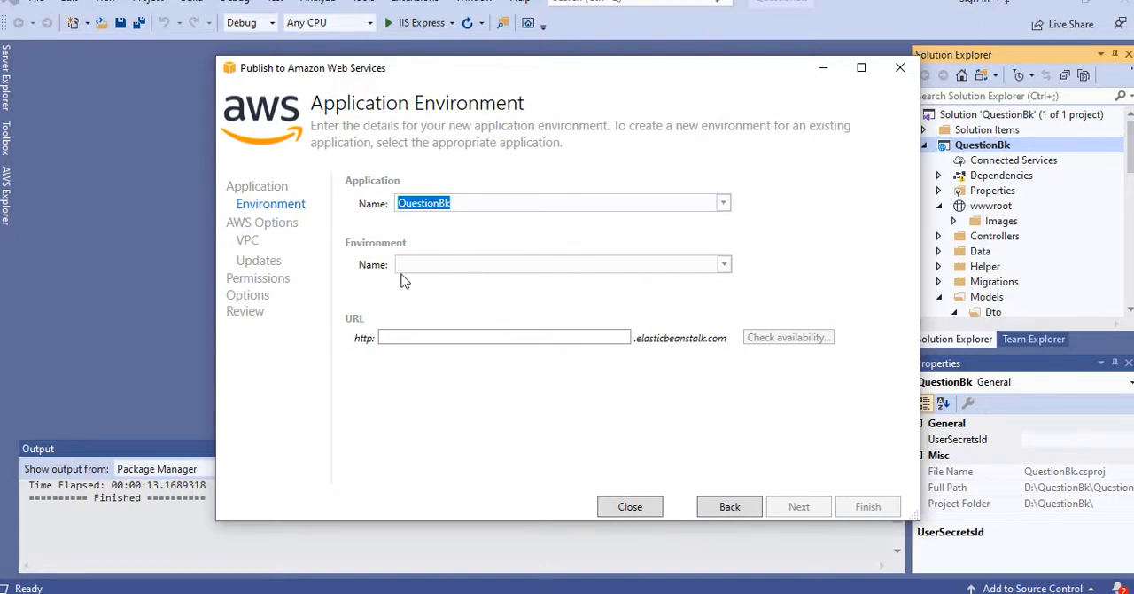
{"action": "left_click", "coordinate": [723, 265]}
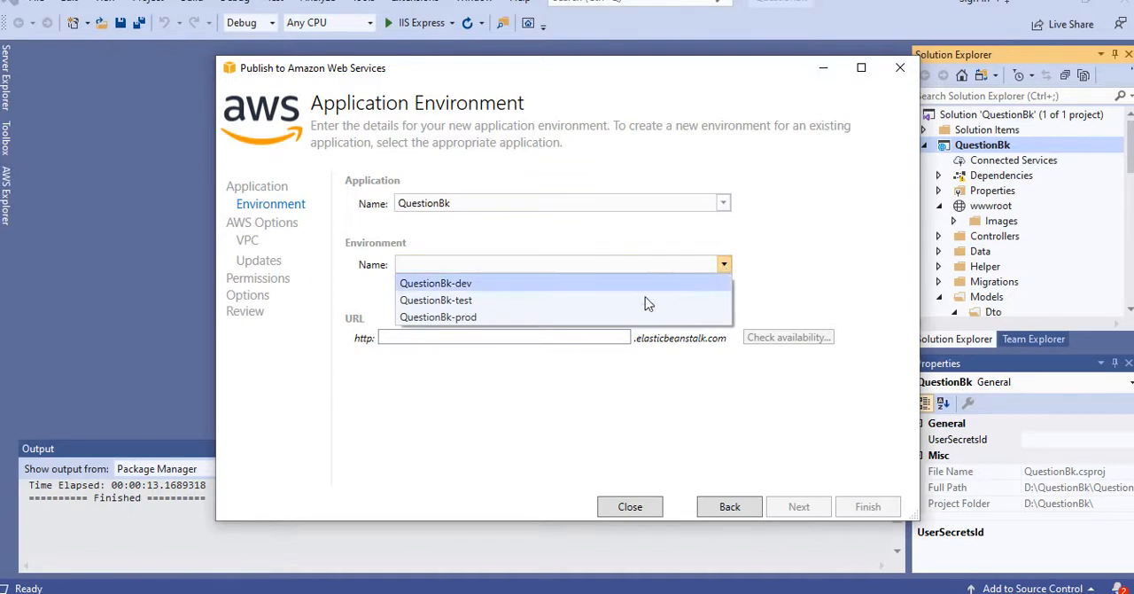
{"action": "left_click", "coordinate": [500, 316]}
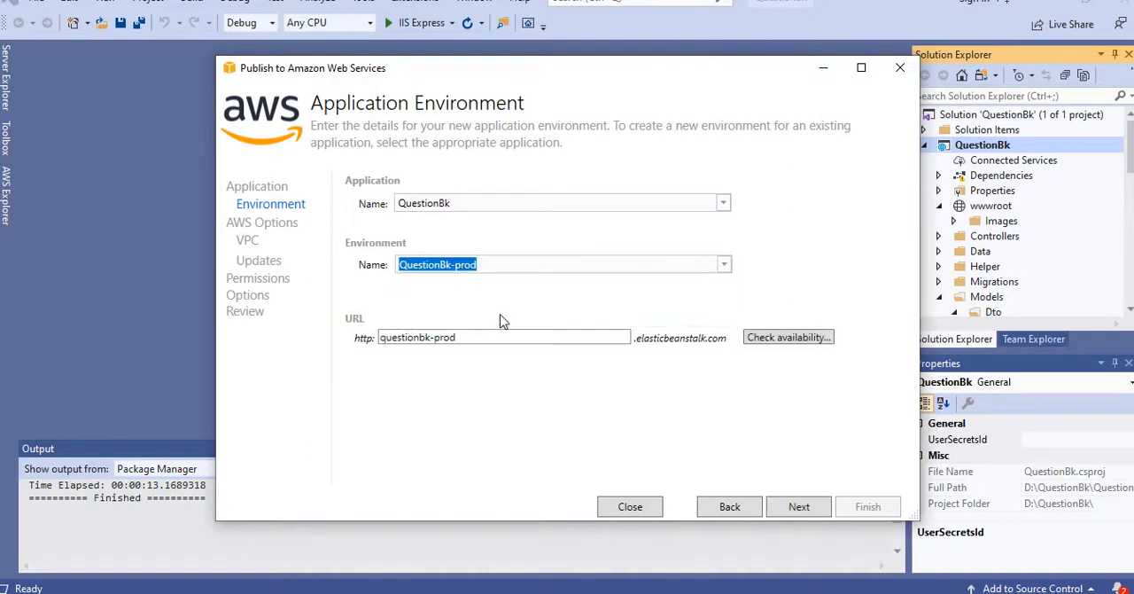
{"action": "left_click", "coordinate": [724, 265]}
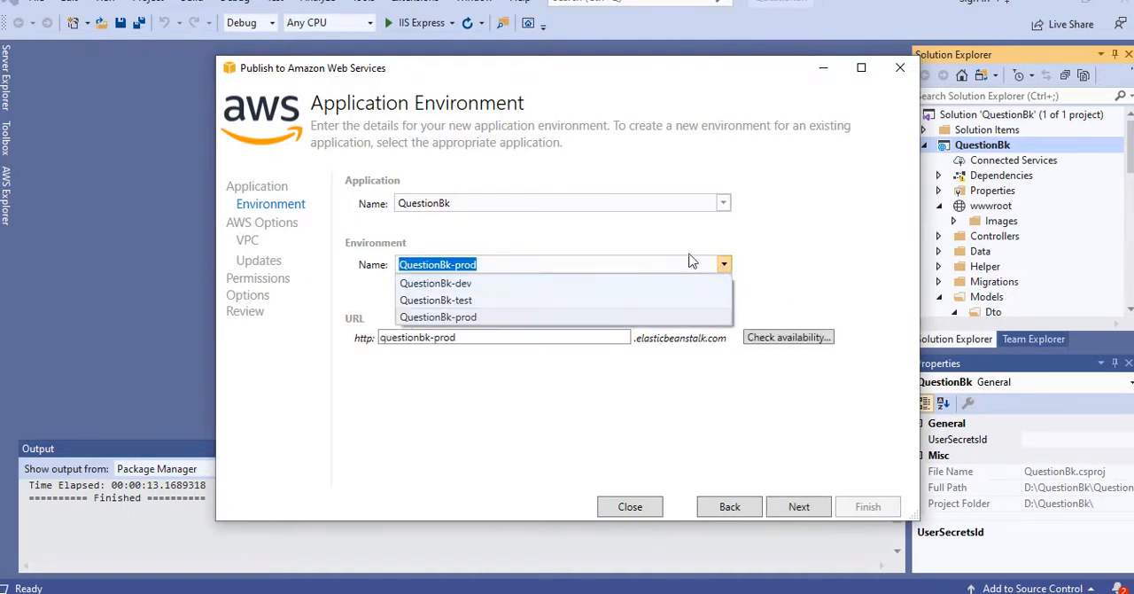
{"action": "left_click", "coordinate": [692, 241]}
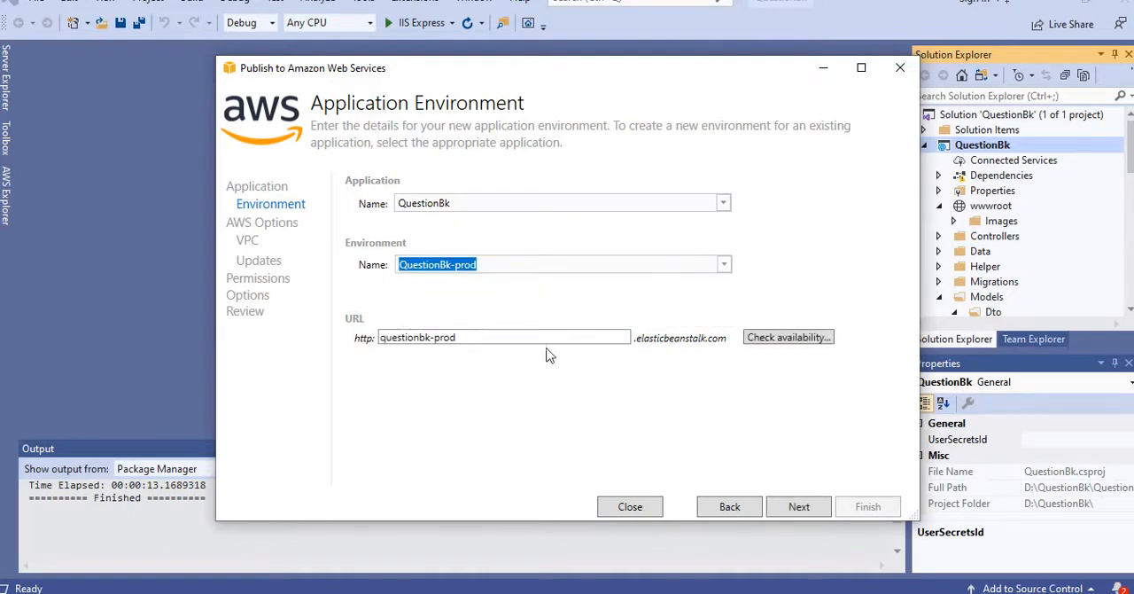
{"action": "left_click", "coordinate": [764, 341]}
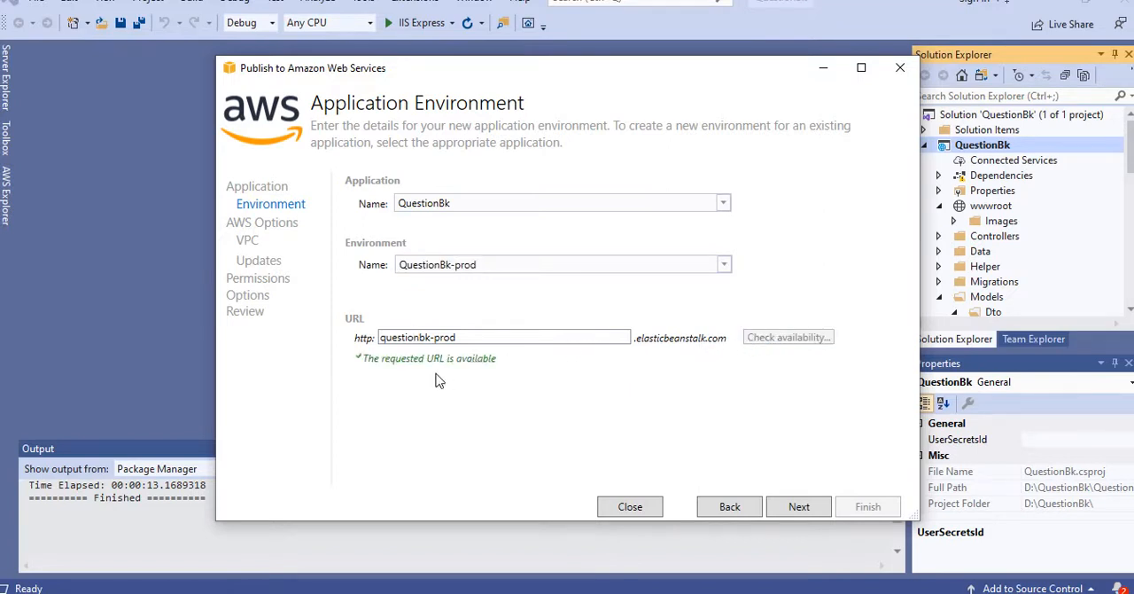
Step: Proceed to the AWS options and review the container types, keeping 64bit Amazon Linux 2 v1.0.0 running .NET Core
{"action": "left_click", "coordinate": [800, 510]}
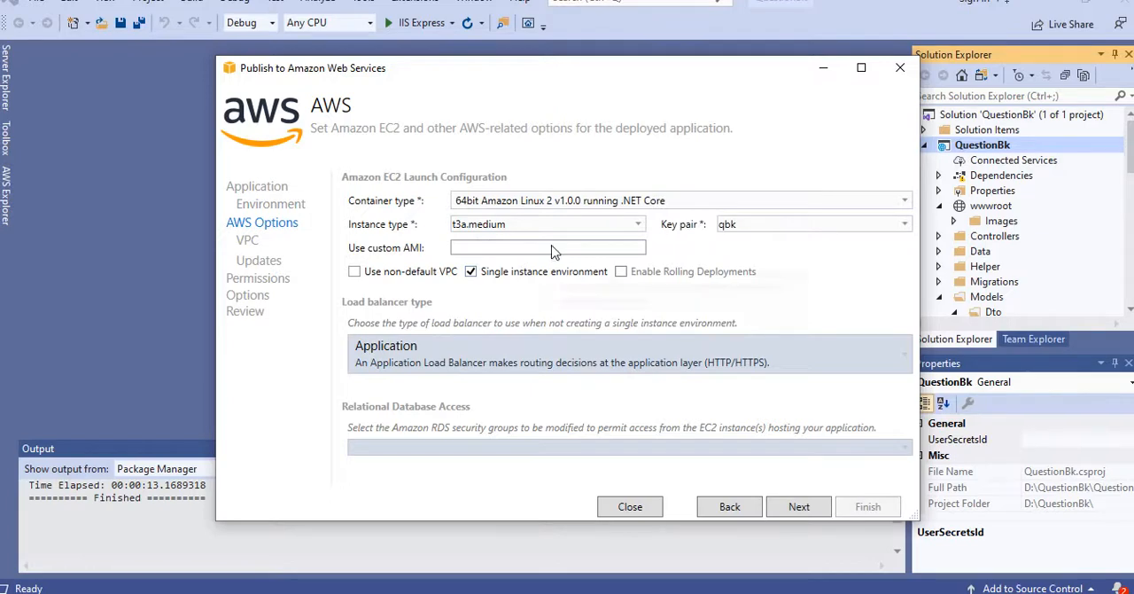
{"action": "left_click", "coordinate": [903, 202]}
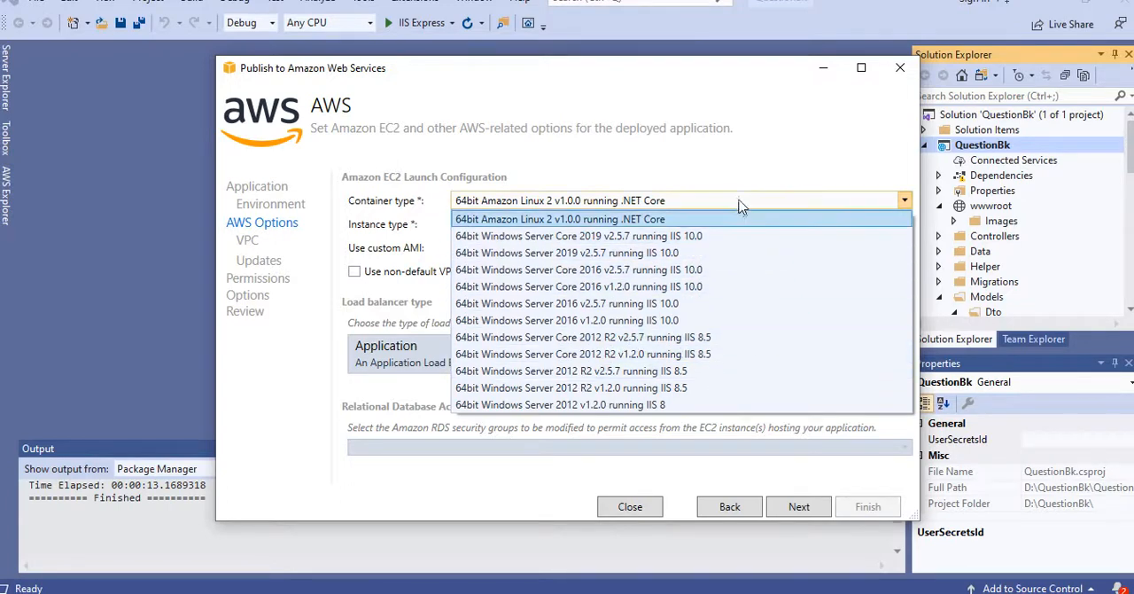
{"action": "left_click", "coordinate": [748, 172]}
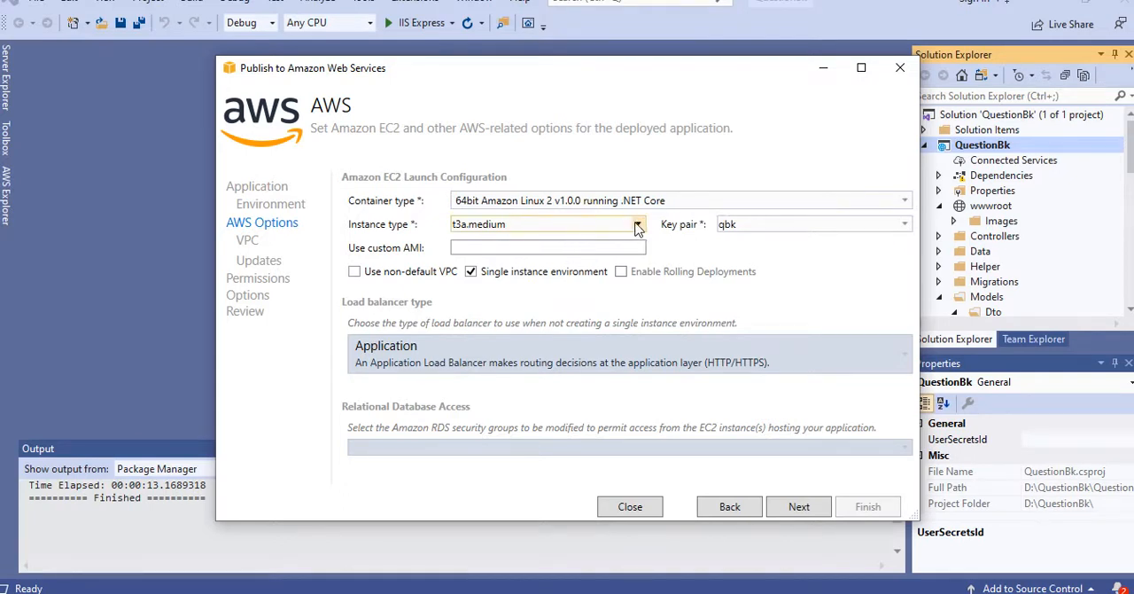
Step: Examine the available EC2 instance types from compute optimized through burstable general purpose and close the list without choosing another type
{"action": "left_click", "coordinate": [638, 225]}
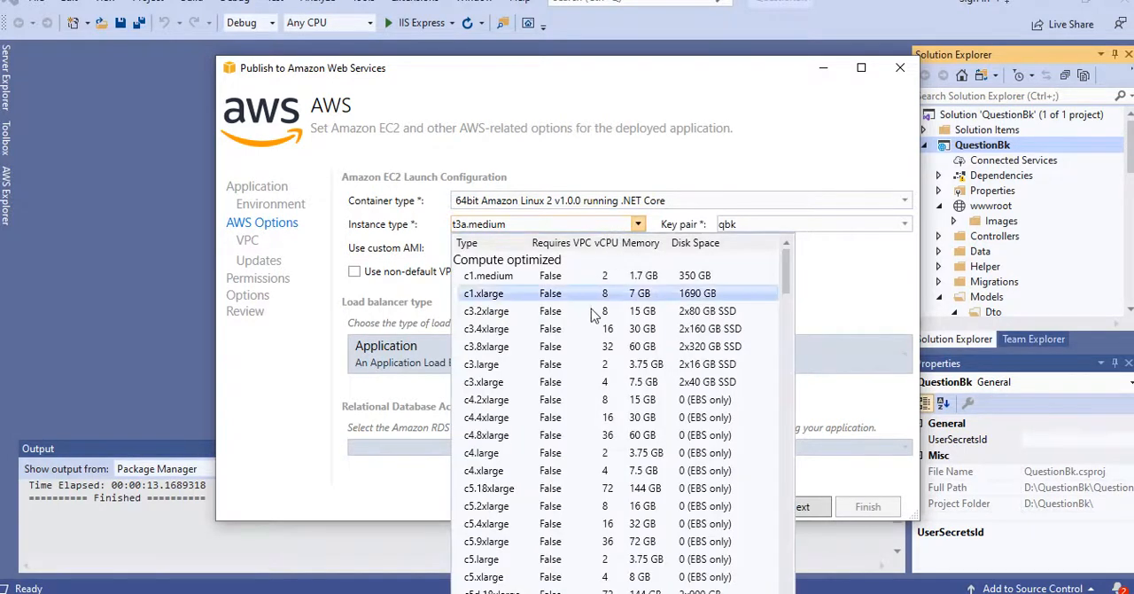
{"action": "scroll", "coordinate": [611, 337], "scroll_direction": "down", "scroll_amount": 3}
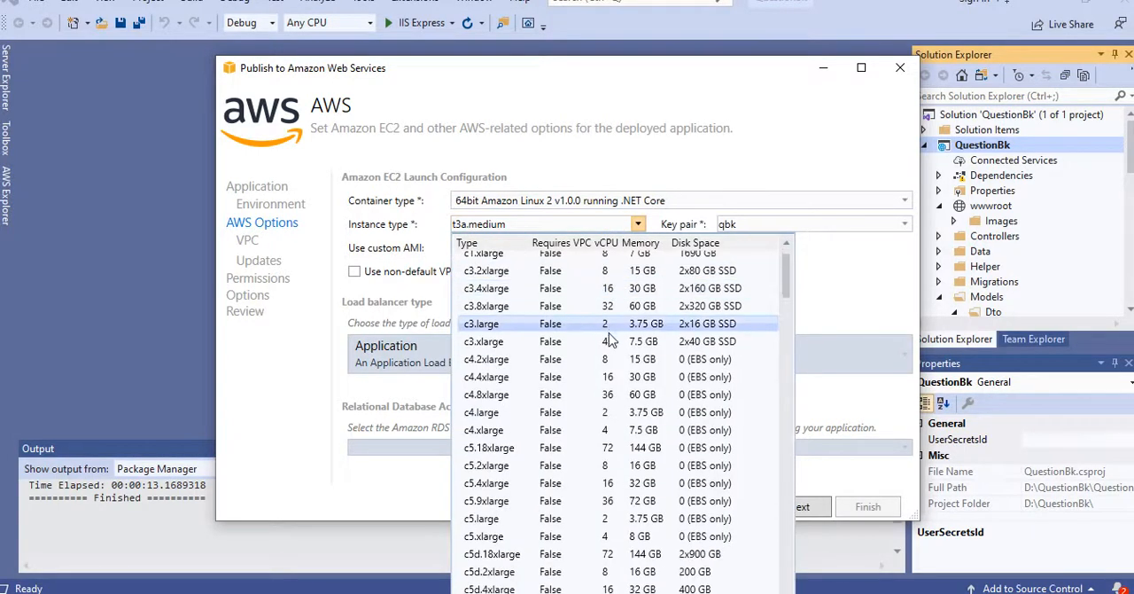
{"action": "scroll", "coordinate": [571, 453], "scroll_direction": "down", "scroll_amount": 2}
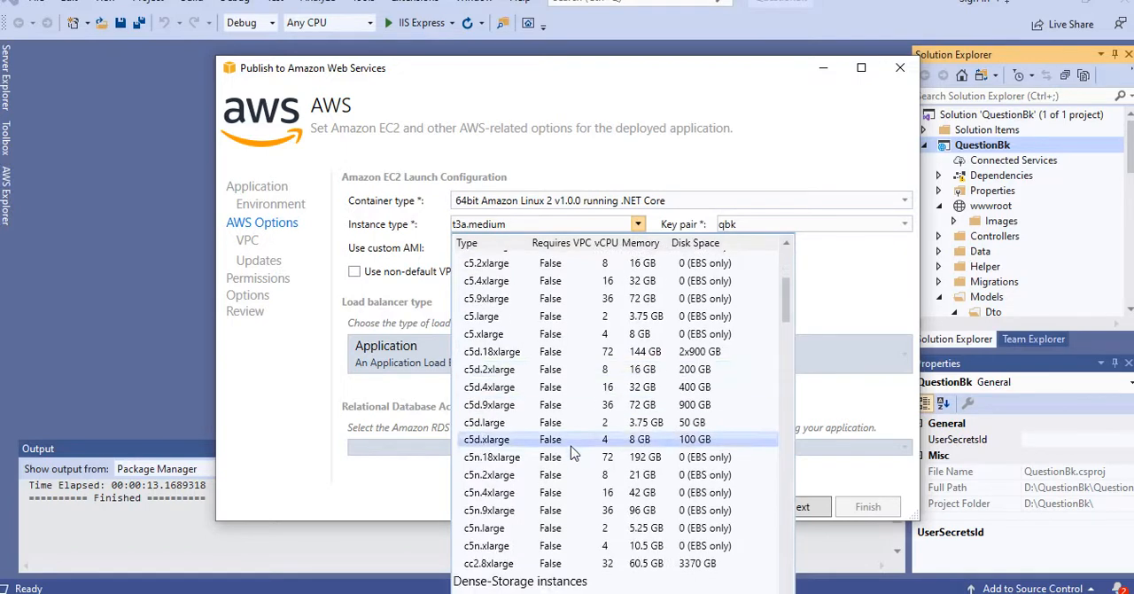
{"action": "scroll", "coordinate": [571, 448], "scroll_direction": "down", "scroll_amount": 4}
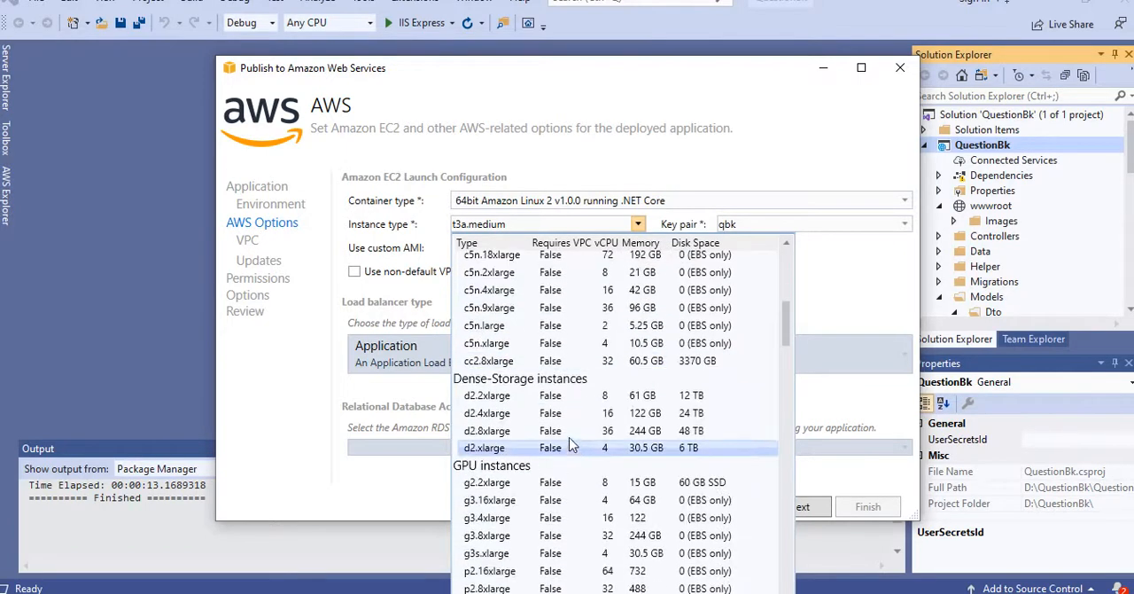
{"action": "scroll", "coordinate": [448, 316], "scroll_direction": "up", "scroll_amount": 3}
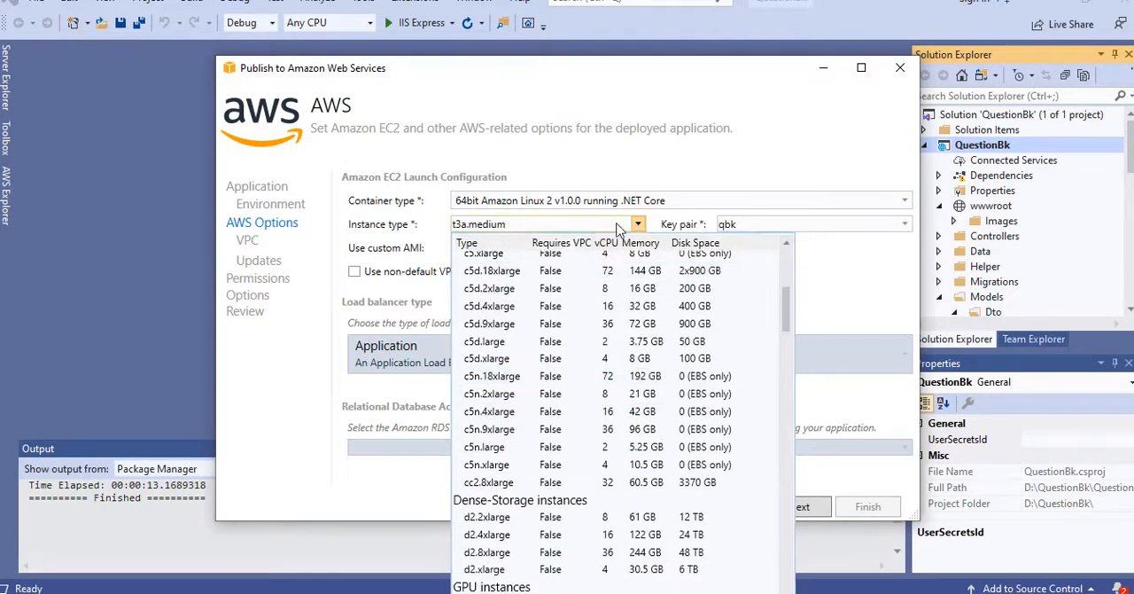
{"action": "scroll", "coordinate": [722, 377], "scroll_direction": "down", "scroll_amount": 8}
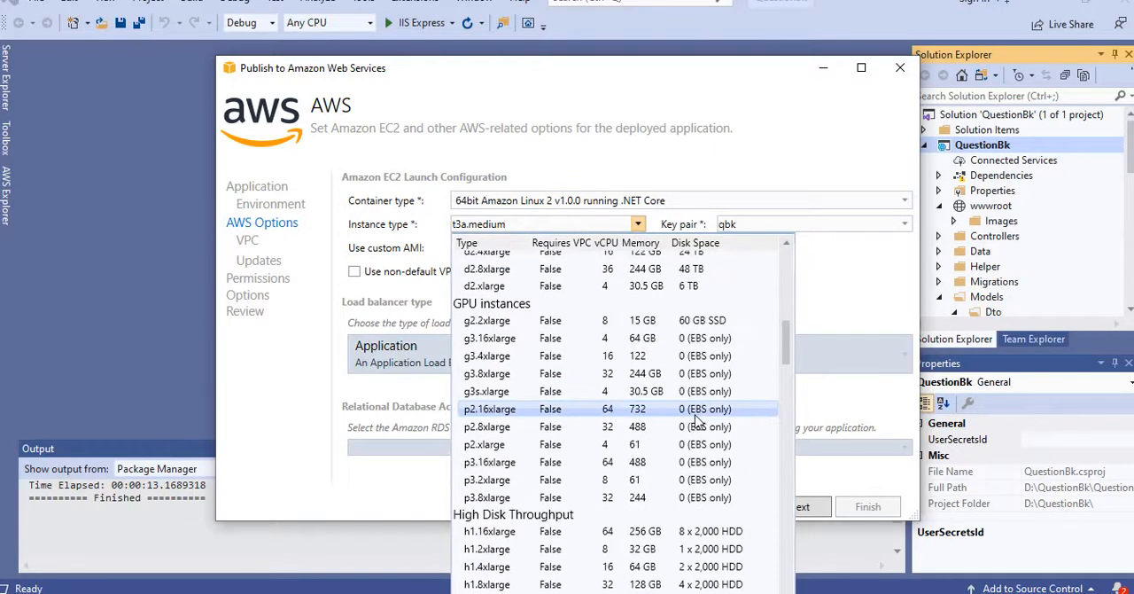
{"action": "scroll", "coordinate": [697, 425], "scroll_direction": "down", "scroll_amount": 2}
{"action": "scroll", "coordinate": [691, 448], "scroll_direction": "down", "scroll_amount": 3}
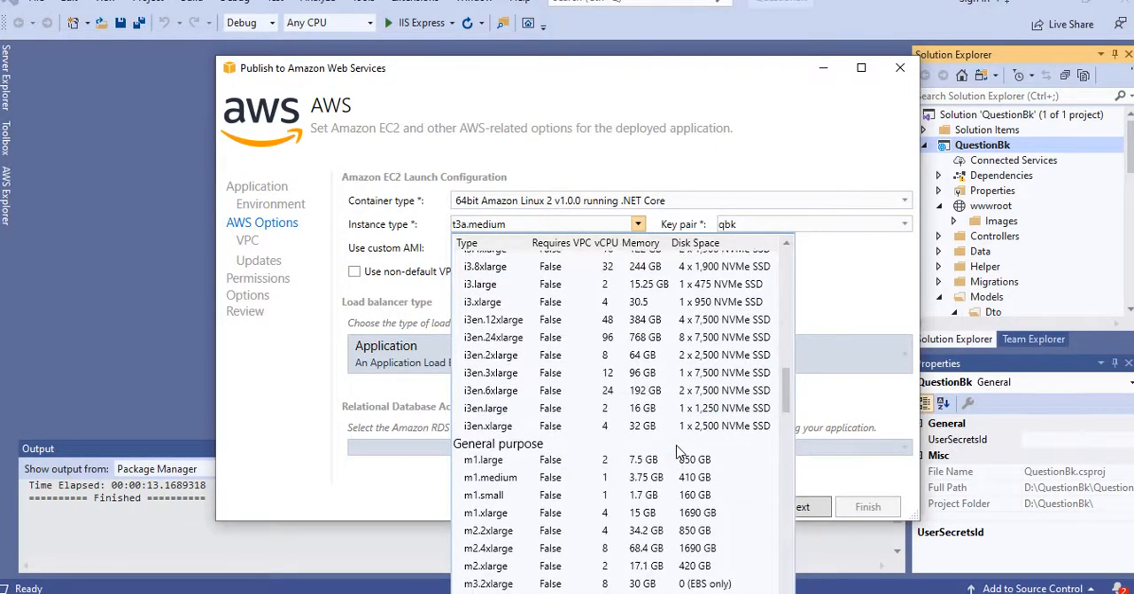
{"action": "scroll", "coordinate": [681, 450], "scroll_direction": "down", "scroll_amount": 2}
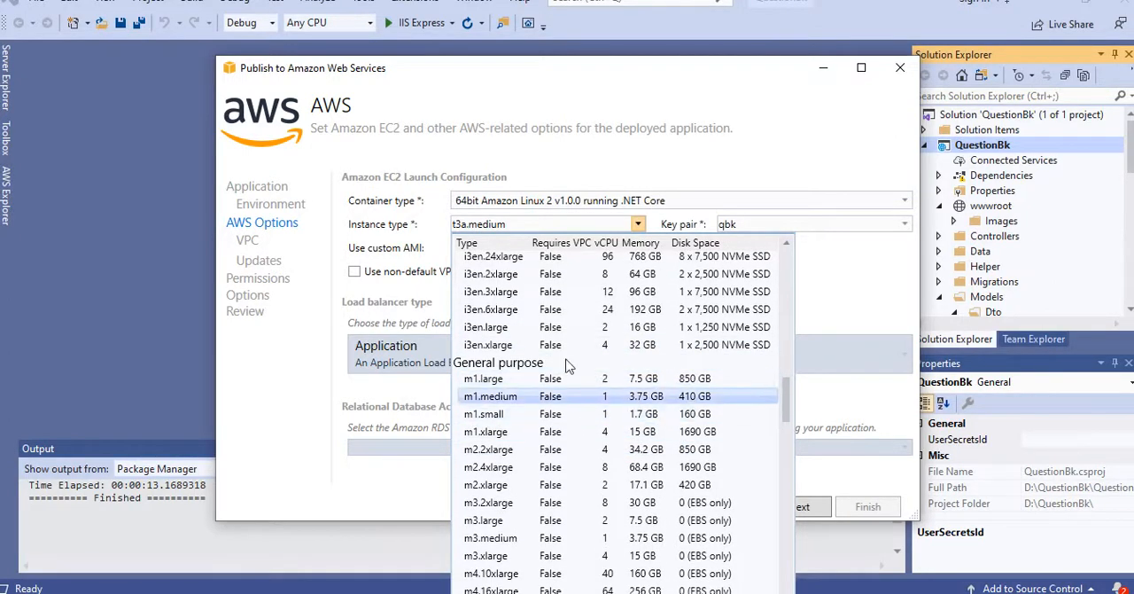
{"action": "left_click", "coordinate": [522, 223]}
{"action": "left_click", "coordinate": [533, 224]}
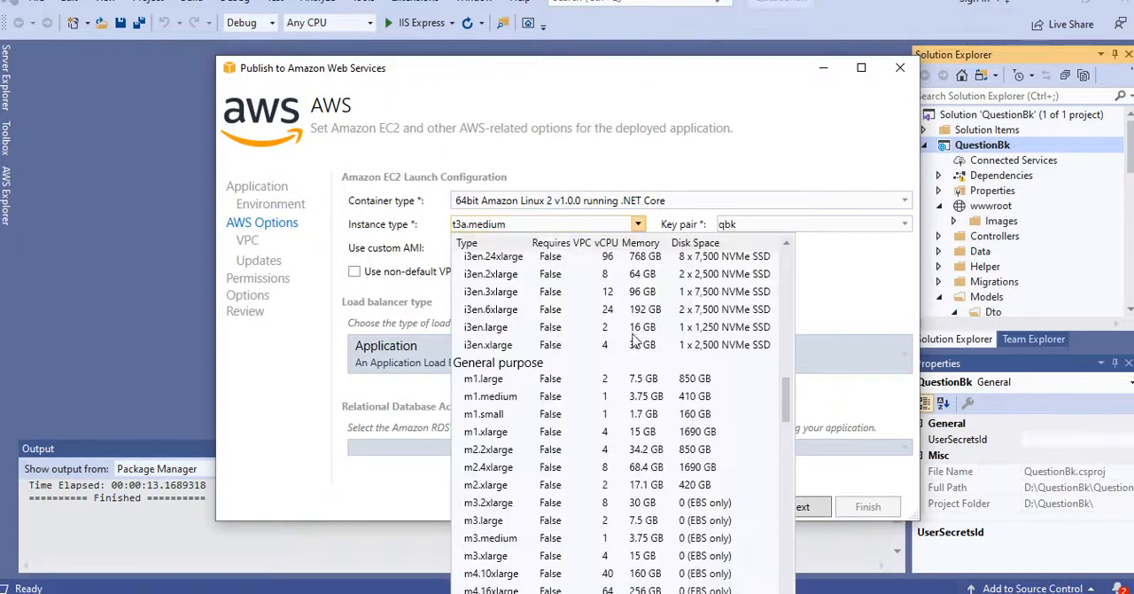
{"action": "scroll", "coordinate": [656, 491], "scroll_direction": "down", "scroll_amount": 12}
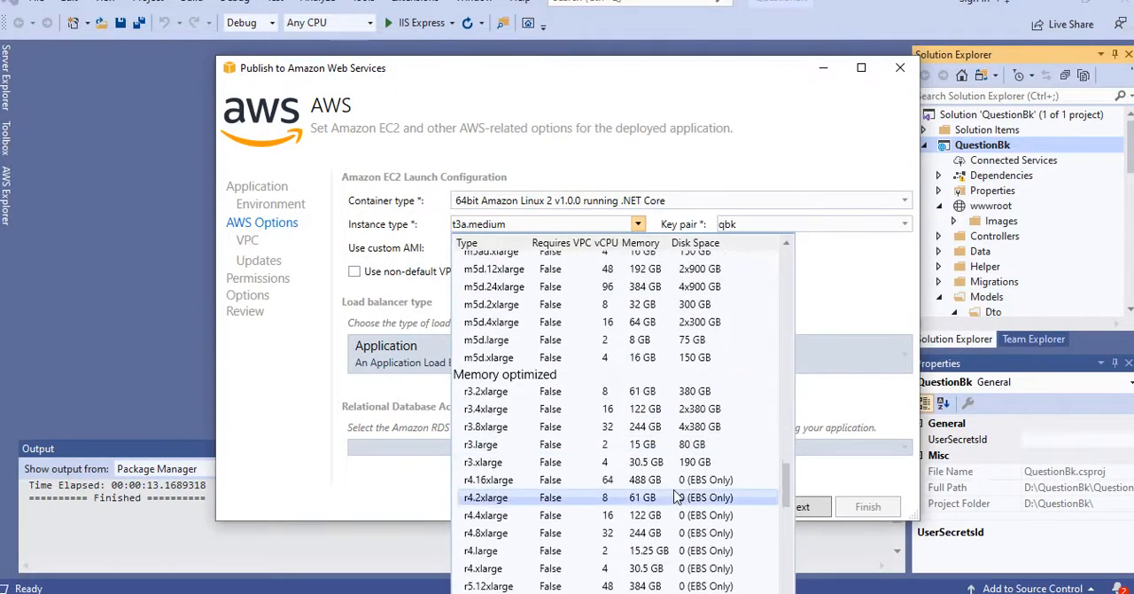
{"action": "scroll", "coordinate": [677, 497], "scroll_direction": "down", "scroll_amount": 6}
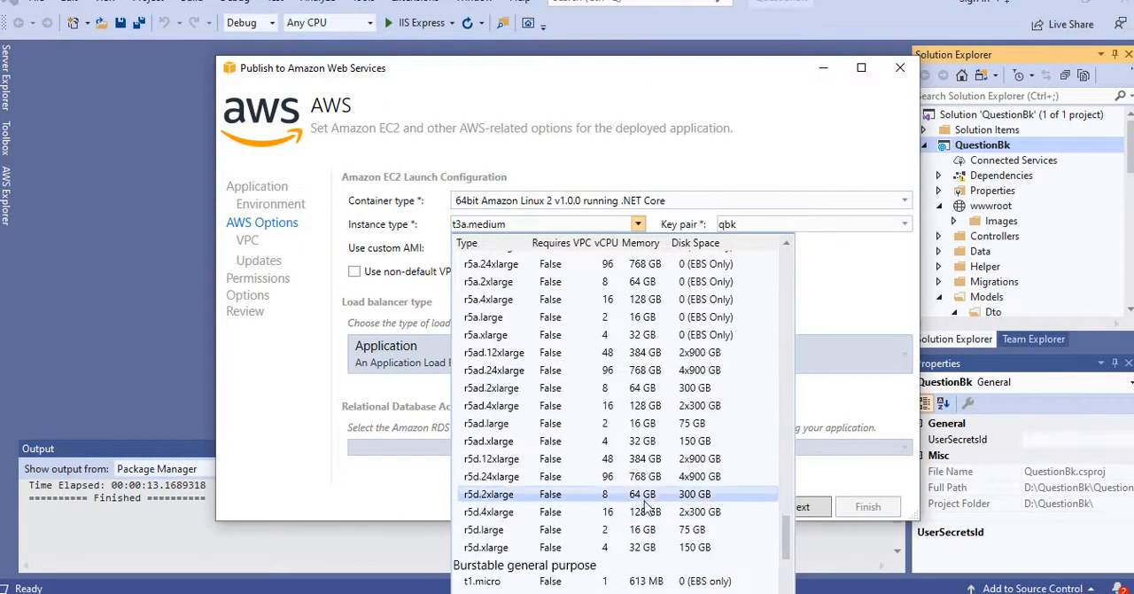
{"action": "scroll", "coordinate": [646, 505], "scroll_direction": "down", "scroll_amount": 3}
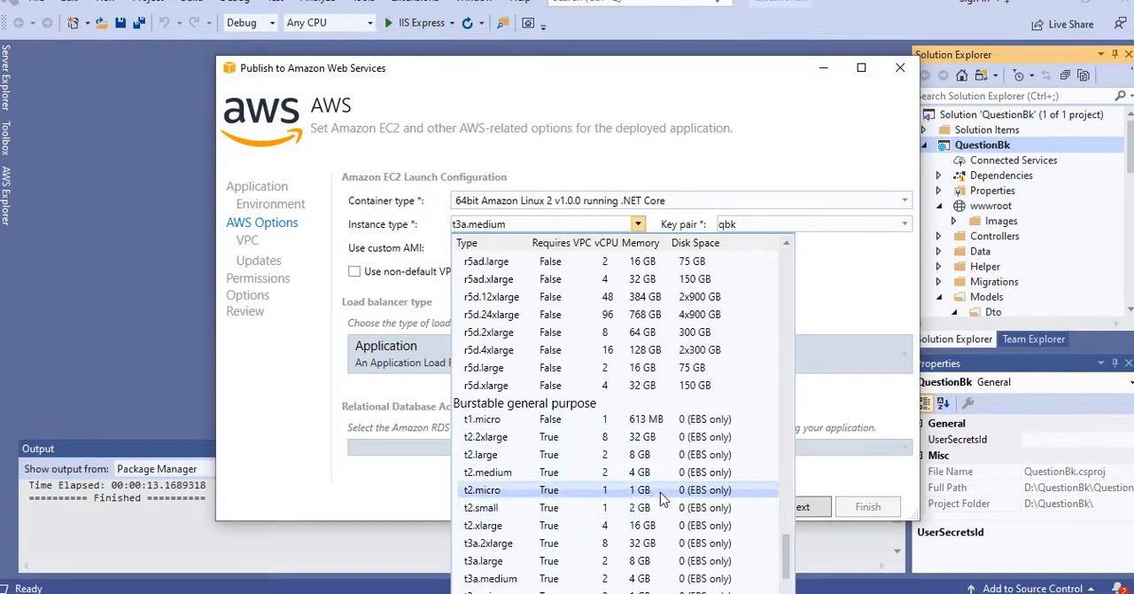
{"action": "left_click", "coordinate": [846, 298]}
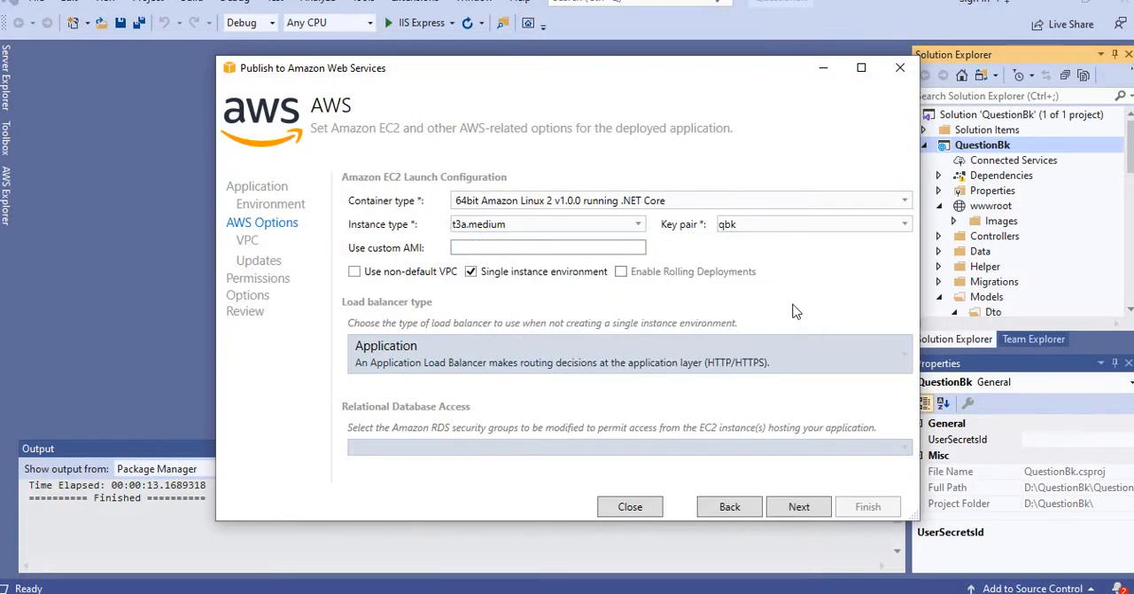
Step: Proceed through the permissions to the application options and review the available project build configurations and target frameworks
{"action": "left_click", "coordinate": [799, 506]}
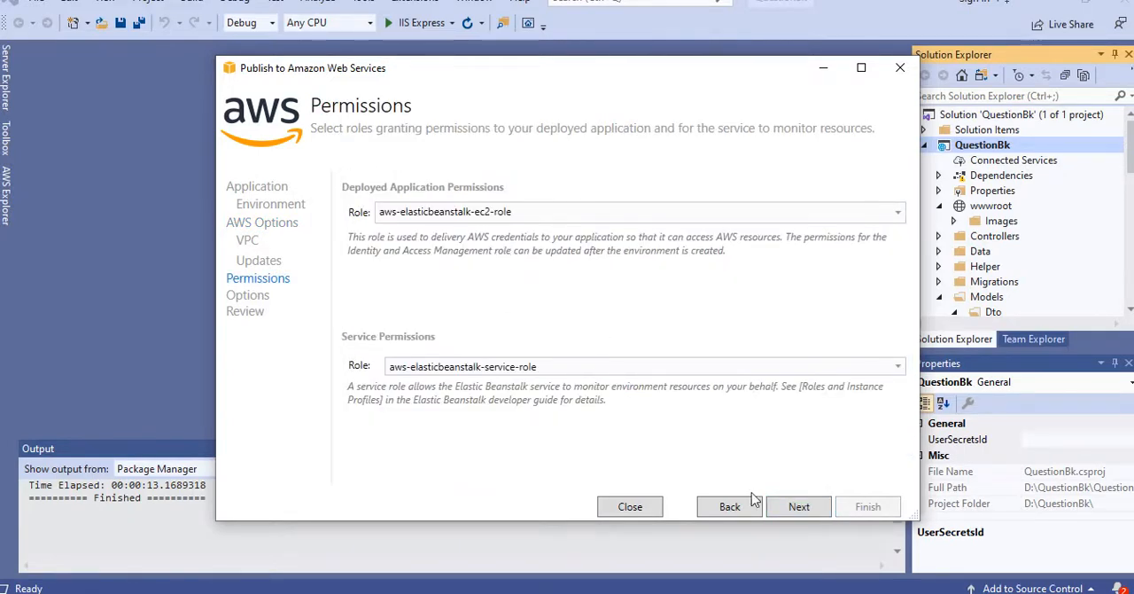
{"action": "left_click", "coordinate": [800, 505]}
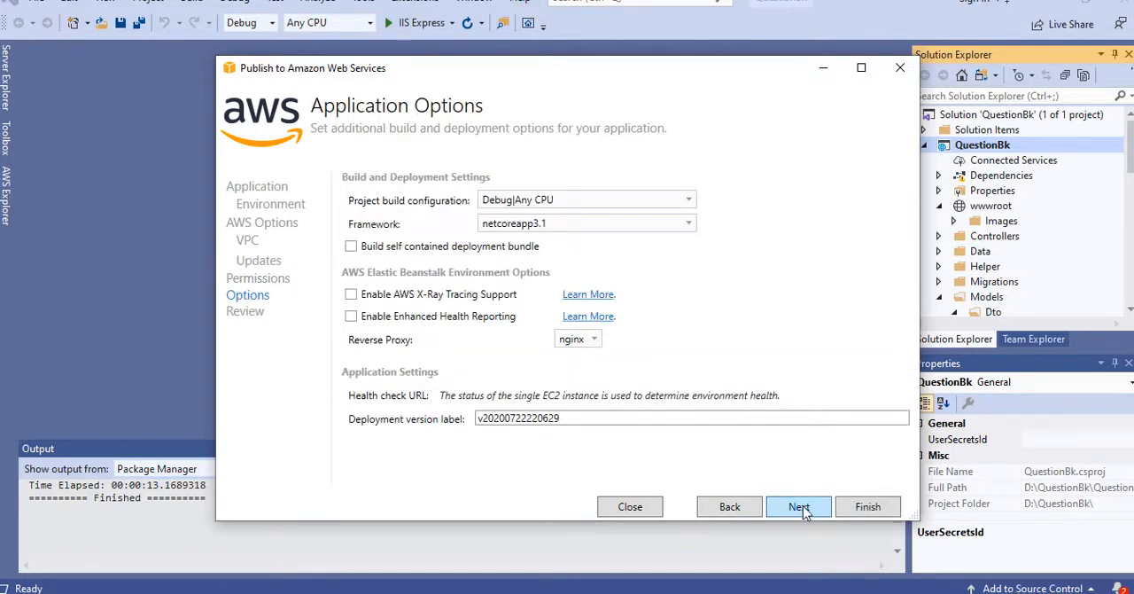
{"action": "left_click", "coordinate": [689, 200]}
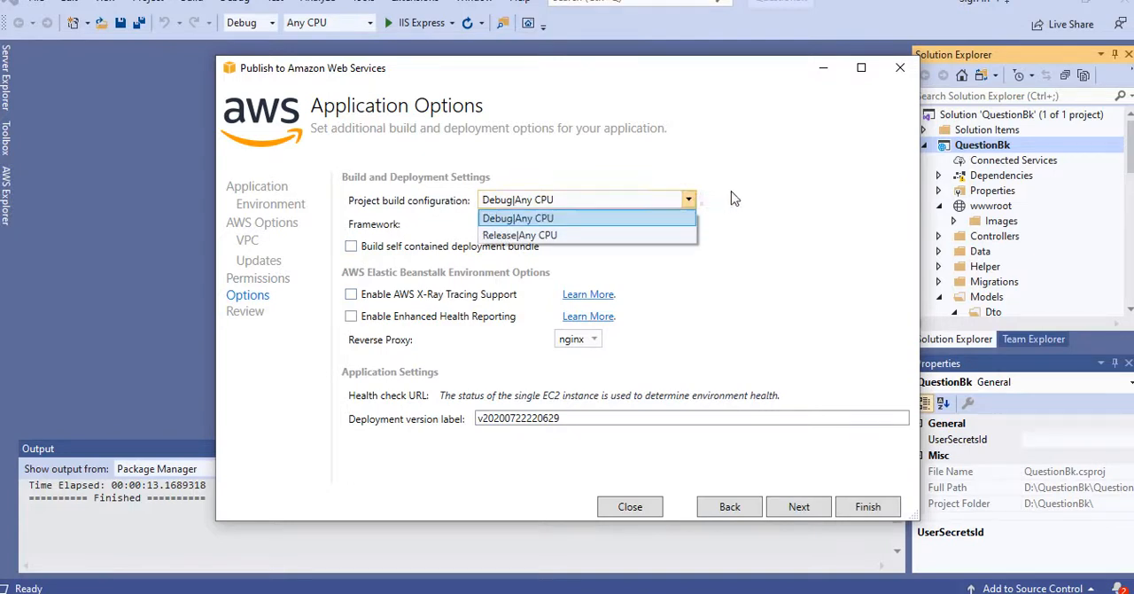
{"action": "left_click", "coordinate": [734, 197]}
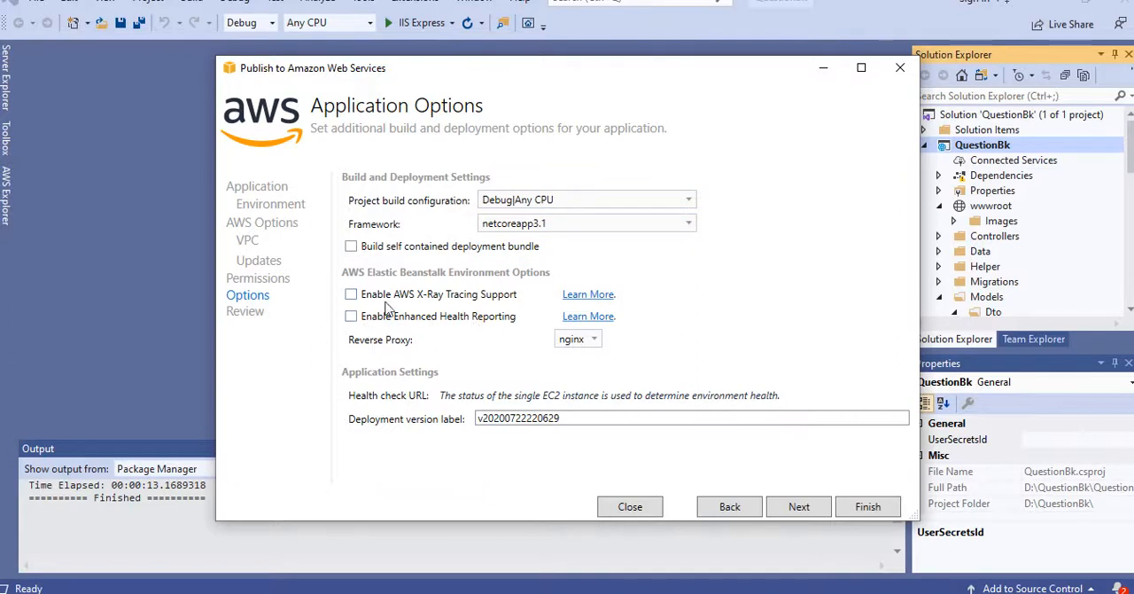
{"action": "left_click", "coordinate": [594, 224]}
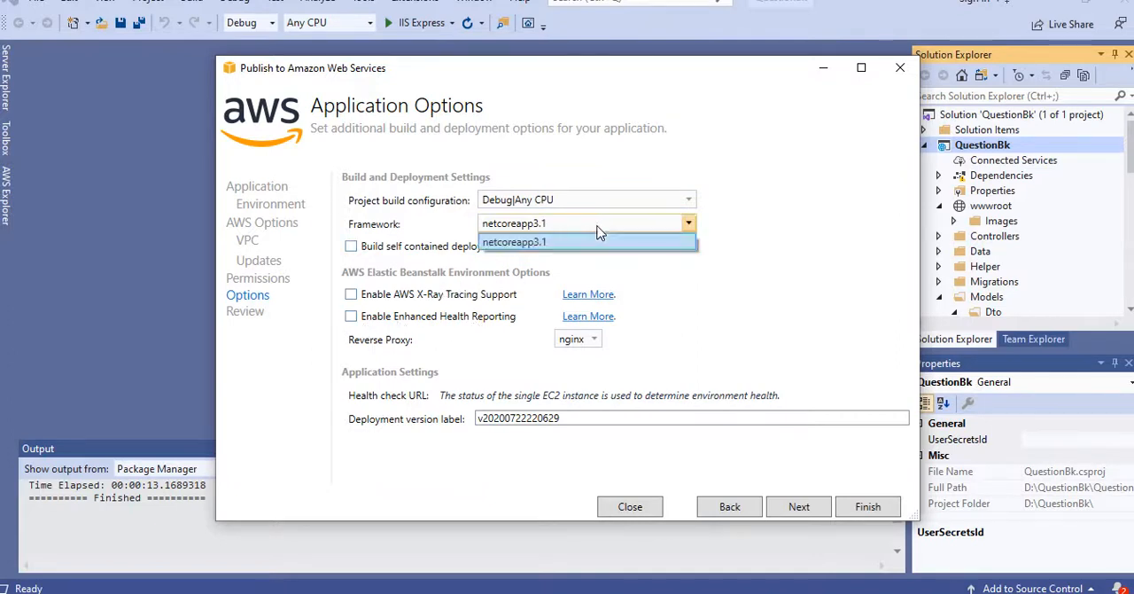
{"action": "left_click", "coordinate": [757, 230]}
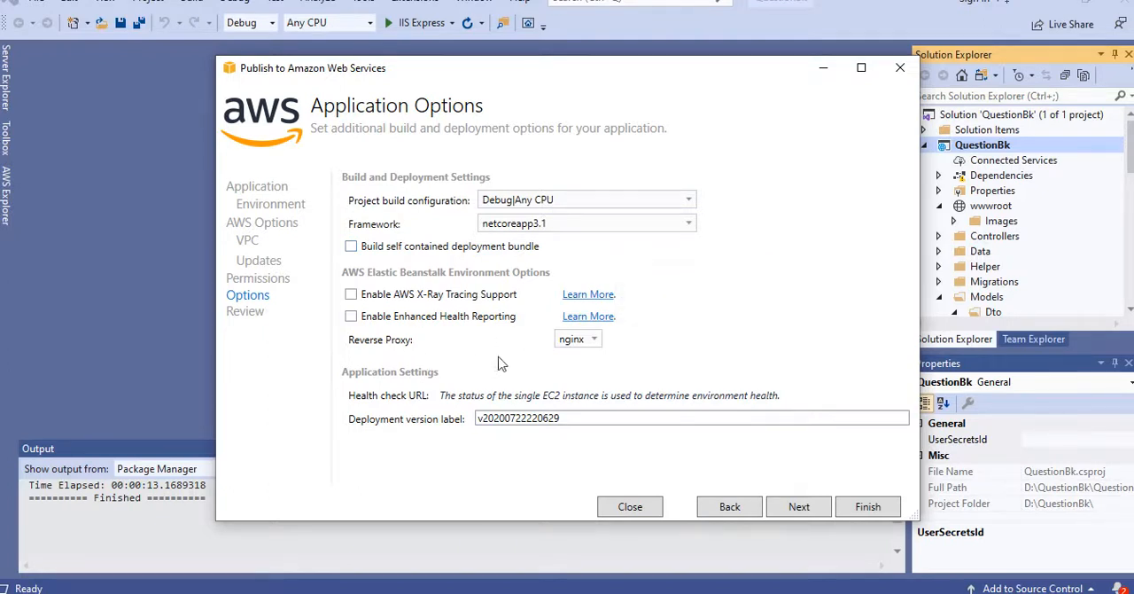
Step: Review the deployment summary, return to the application options and close the Elastic Beanstalk publishing wizard without deploying
{"action": "left_click", "coordinate": [800, 507]}
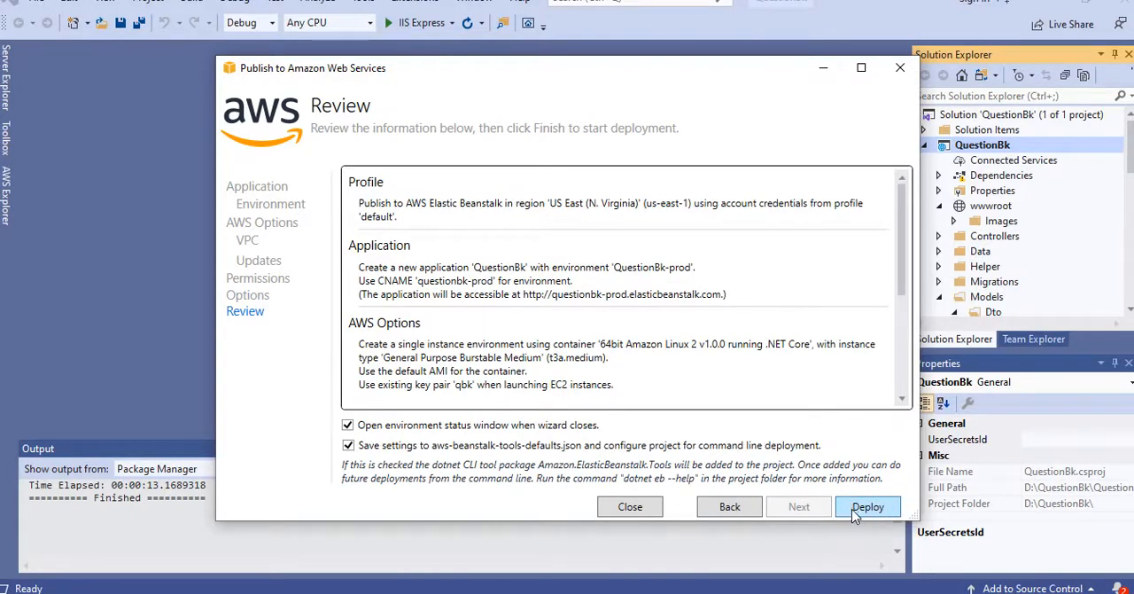
{"action": "left_click", "coordinate": [731, 507]}
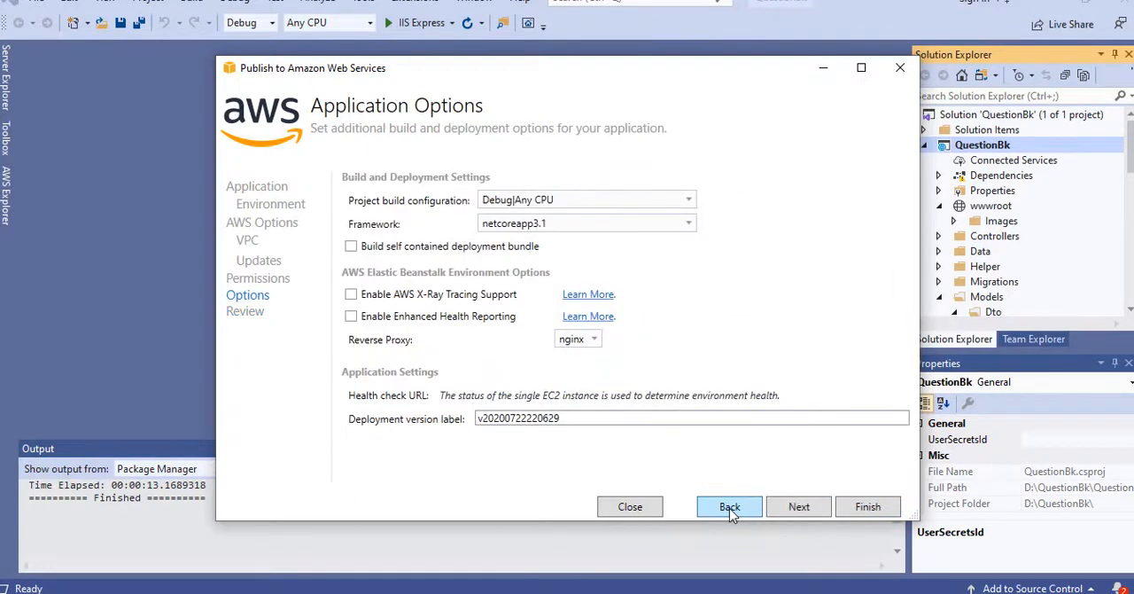
{"action": "left_click", "coordinate": [899, 68]}
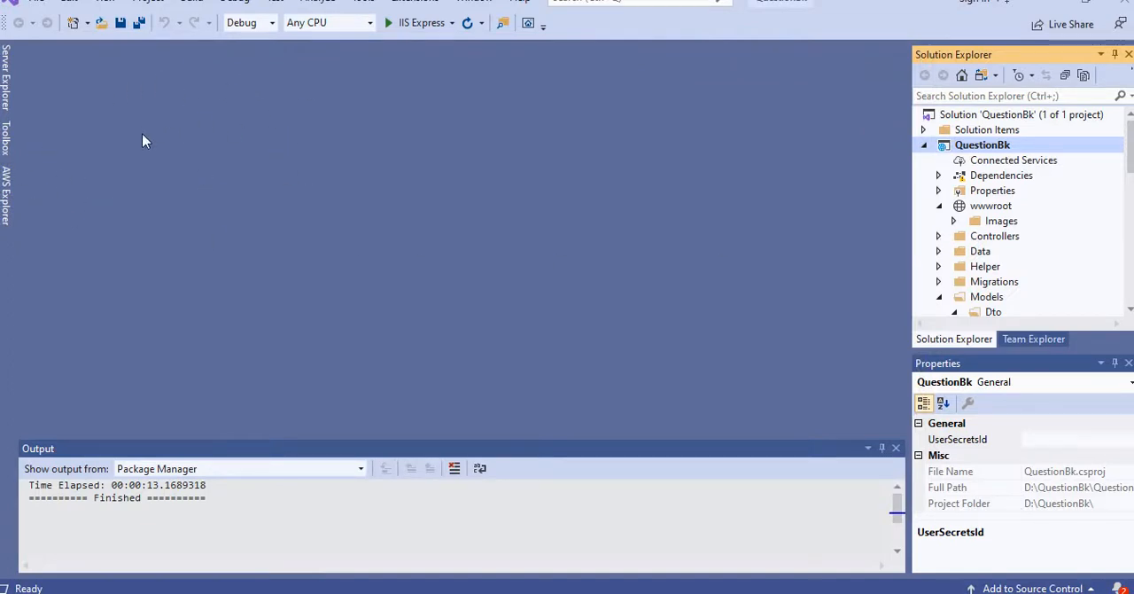
Step: View the status and event log of the QuestionBank application under AWS Elastic Beanstalk in AWS Explorer
{"action": "left_click", "coordinate": [6, 184]}
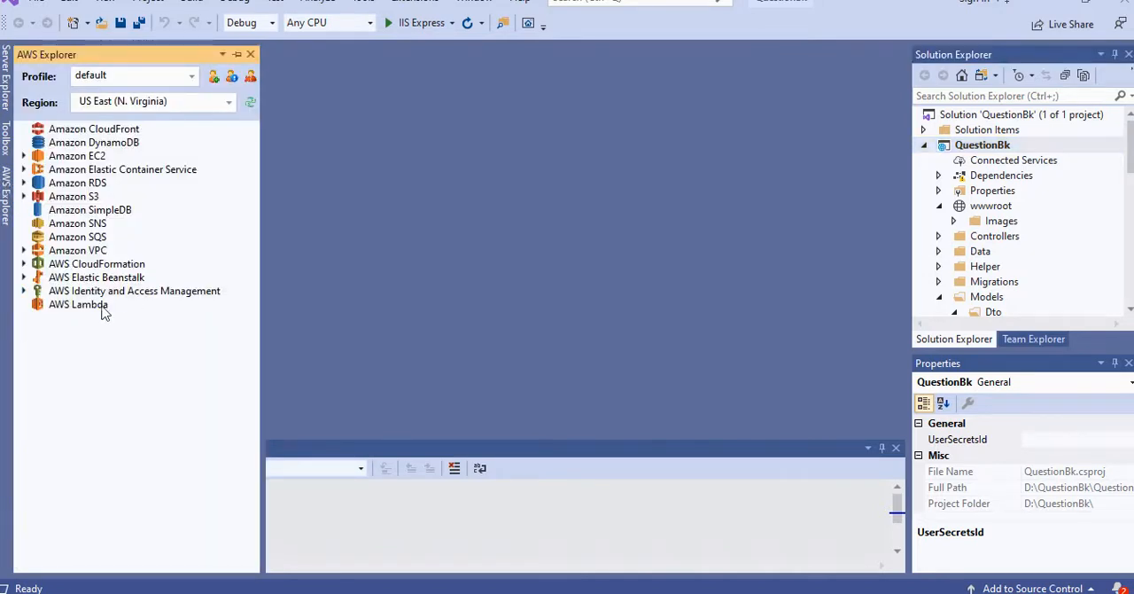
{"action": "left_click", "coordinate": [24, 277]}
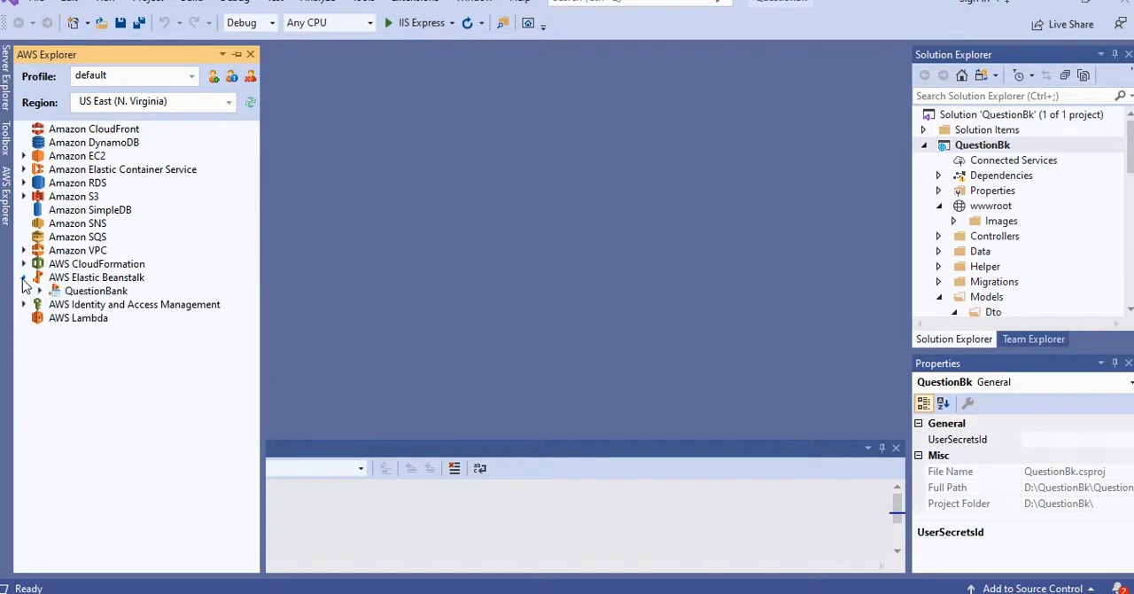
{"action": "right_click", "coordinate": [68, 294]}
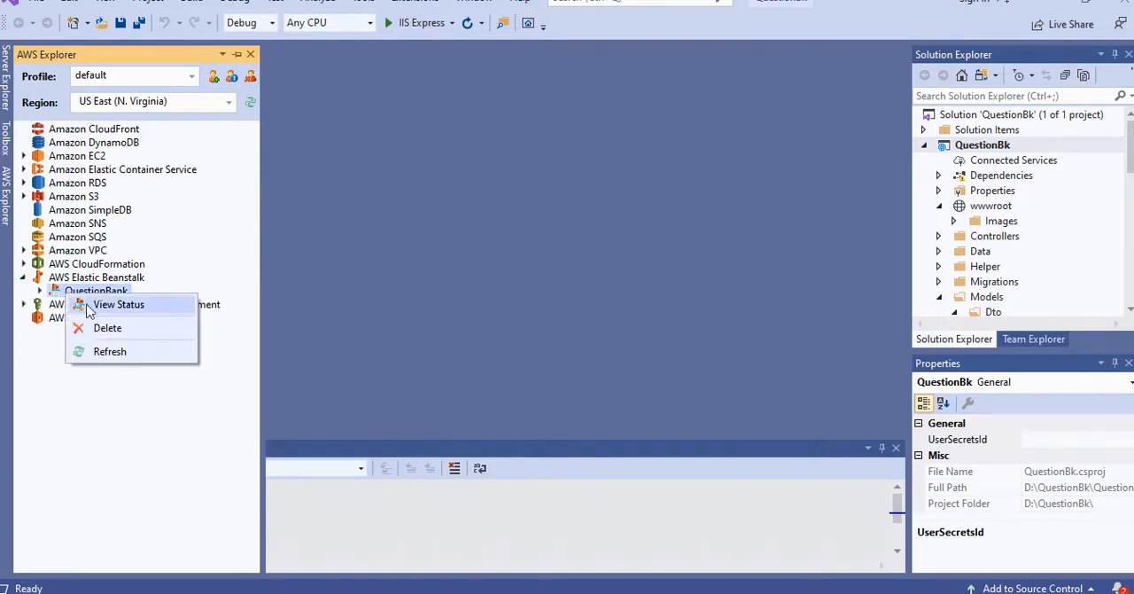
{"action": "left_click", "coordinate": [108, 304]}
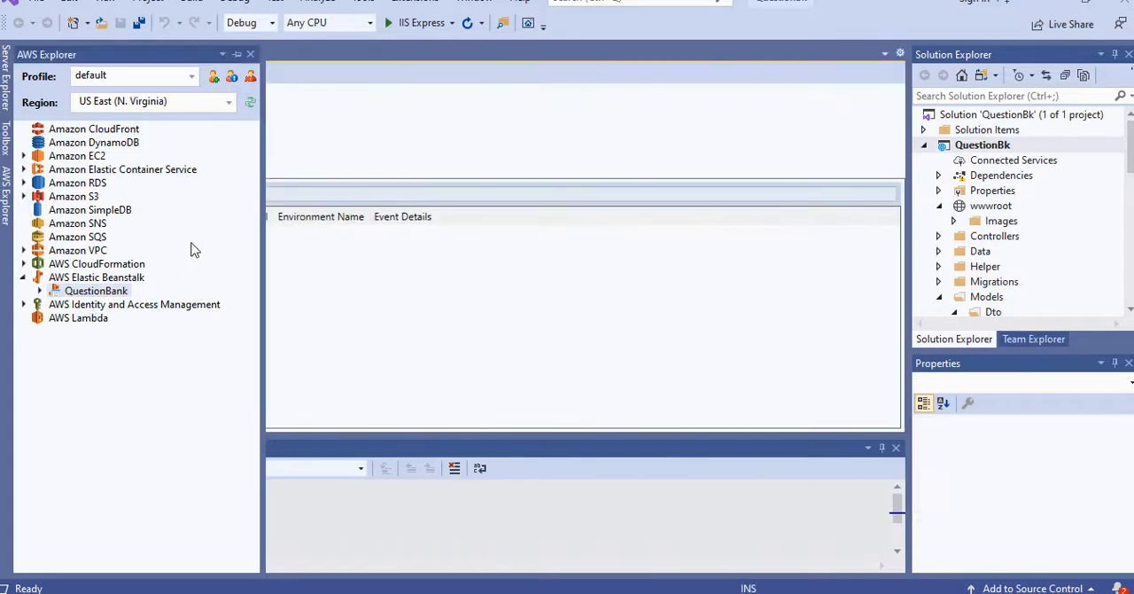
{"action": "left_click", "coordinate": [317, 112]}
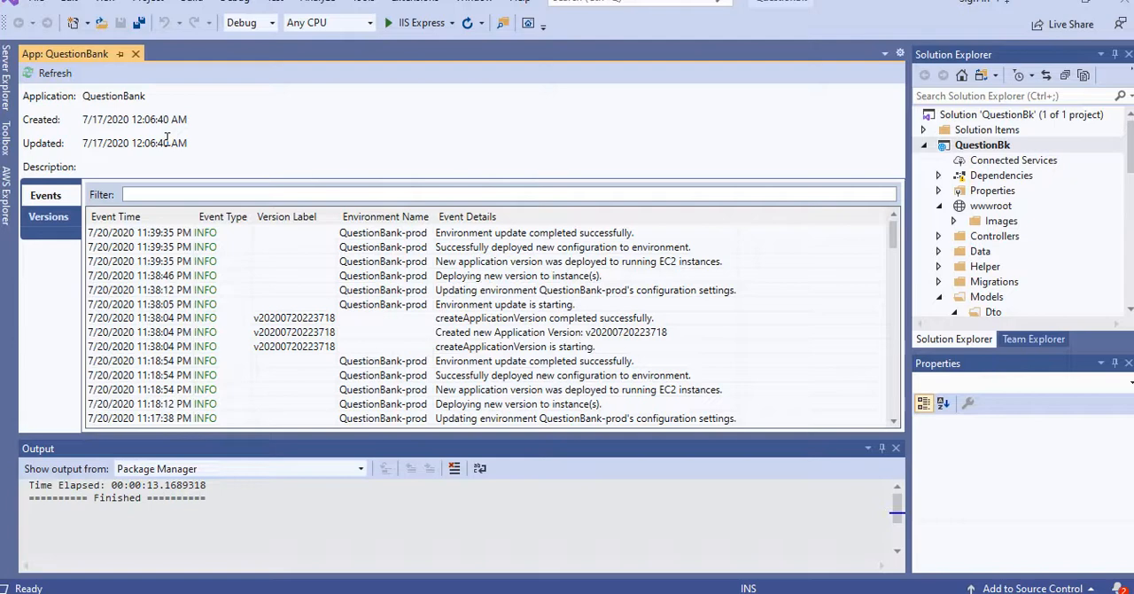
Step: Start publishing the QuestionBk project to AWS Lambda and view the form for a new S3 bucket, dismissing it without creating one
{"action": "right_click", "coordinate": [971, 149]}
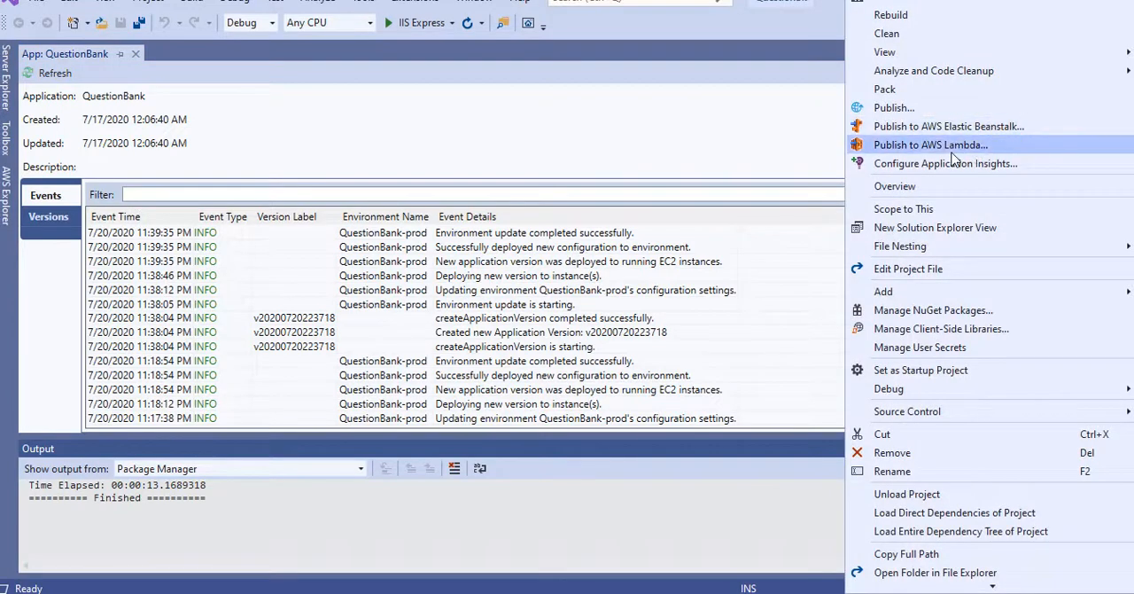
{"action": "left_click", "coordinate": [953, 147]}
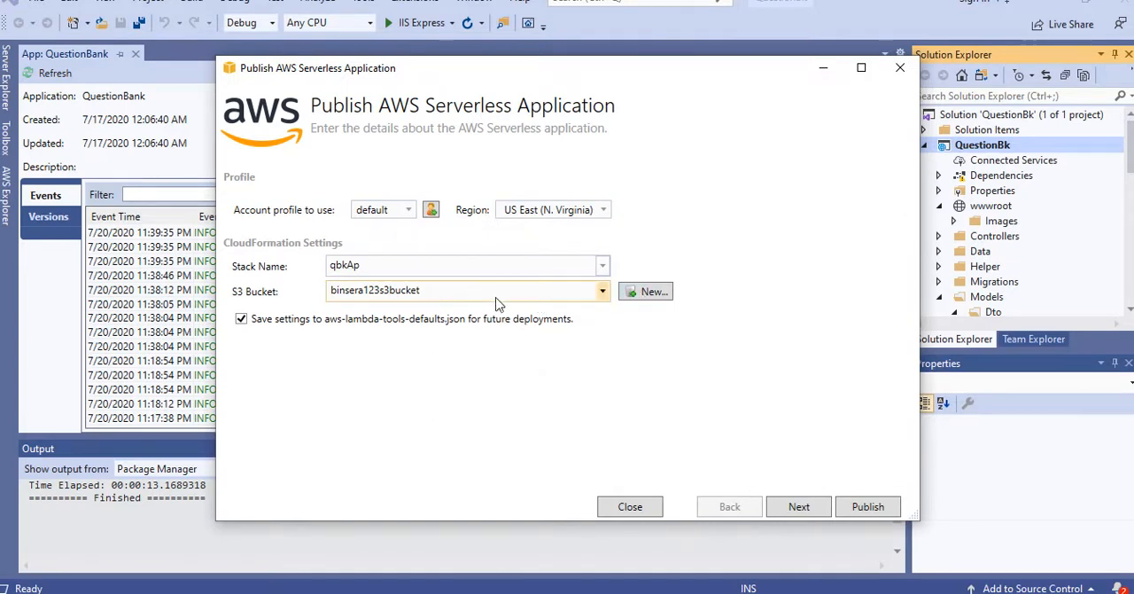
{"action": "left_click", "coordinate": [647, 295]}
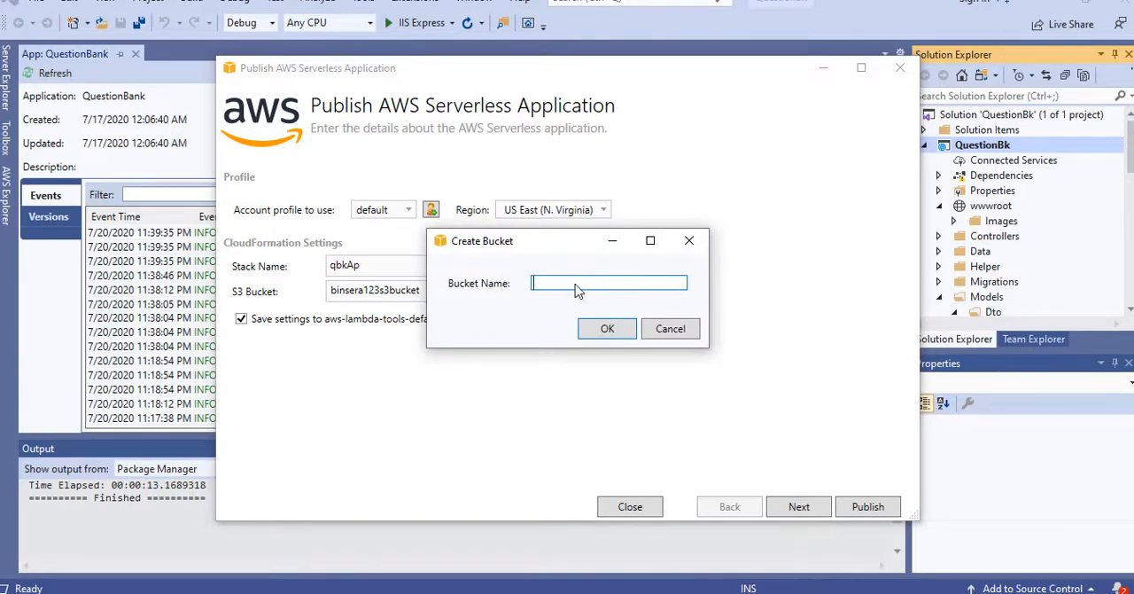
{"action": "left_click", "coordinate": [687, 241]}
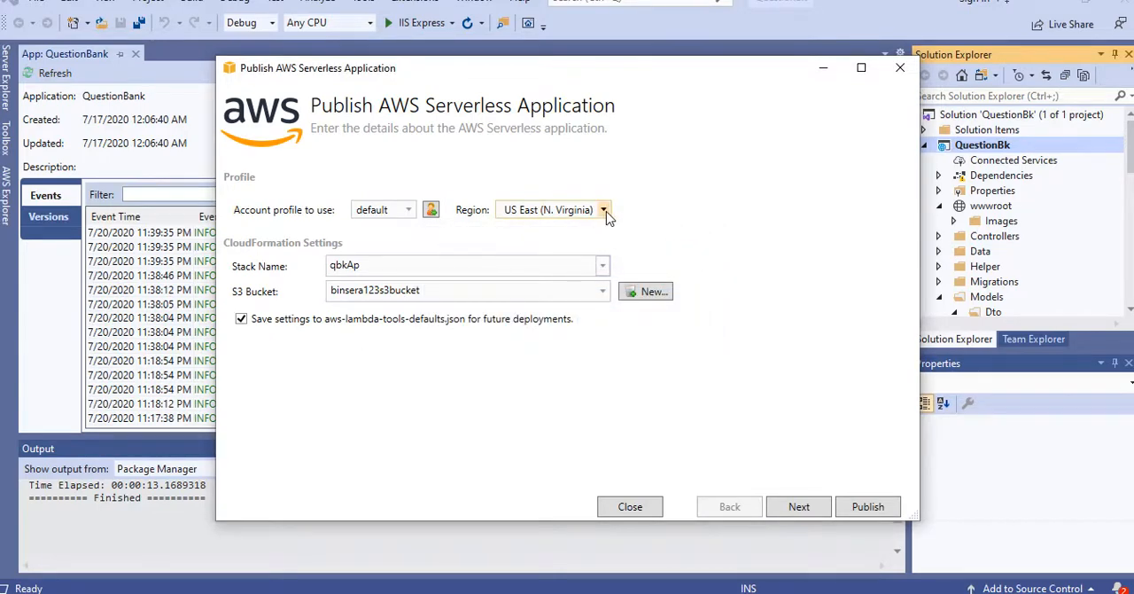
Step: Review the serverless publishing regions and the CloudFormation template parameters, and close the wizard without publishing
{"action": "left_click", "coordinate": [604, 211]}
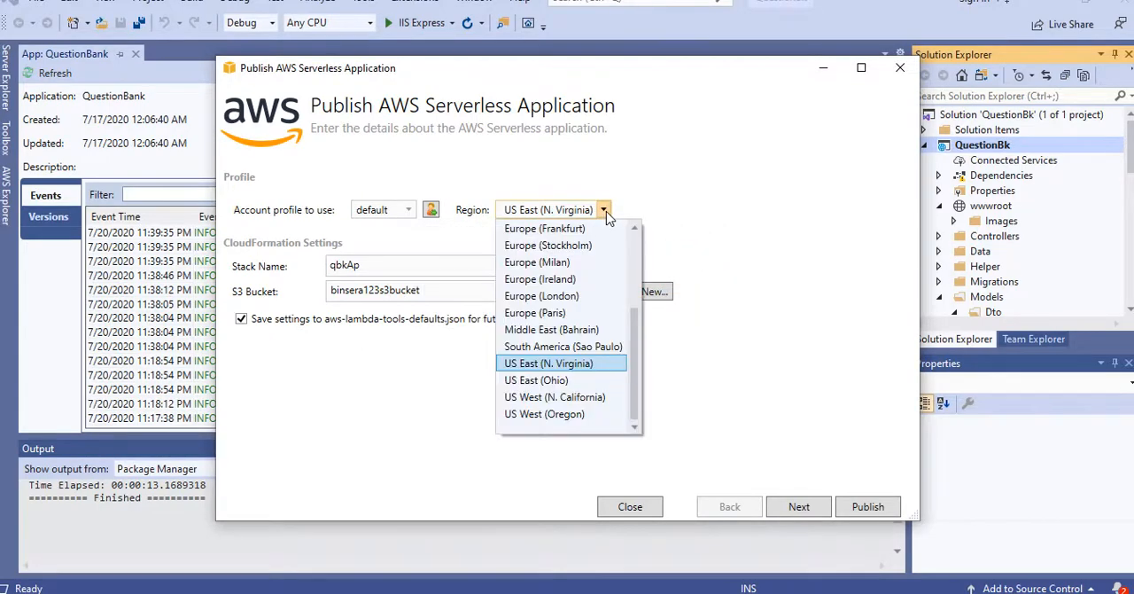
{"action": "left_click", "coordinate": [655, 210]}
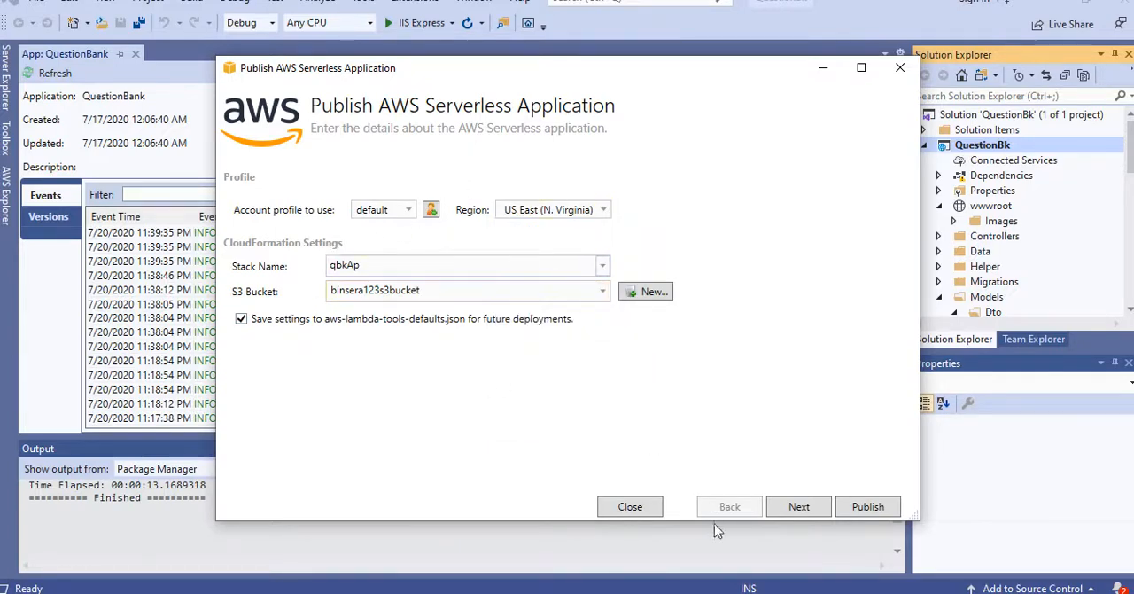
{"action": "left_click", "coordinate": [802, 508]}
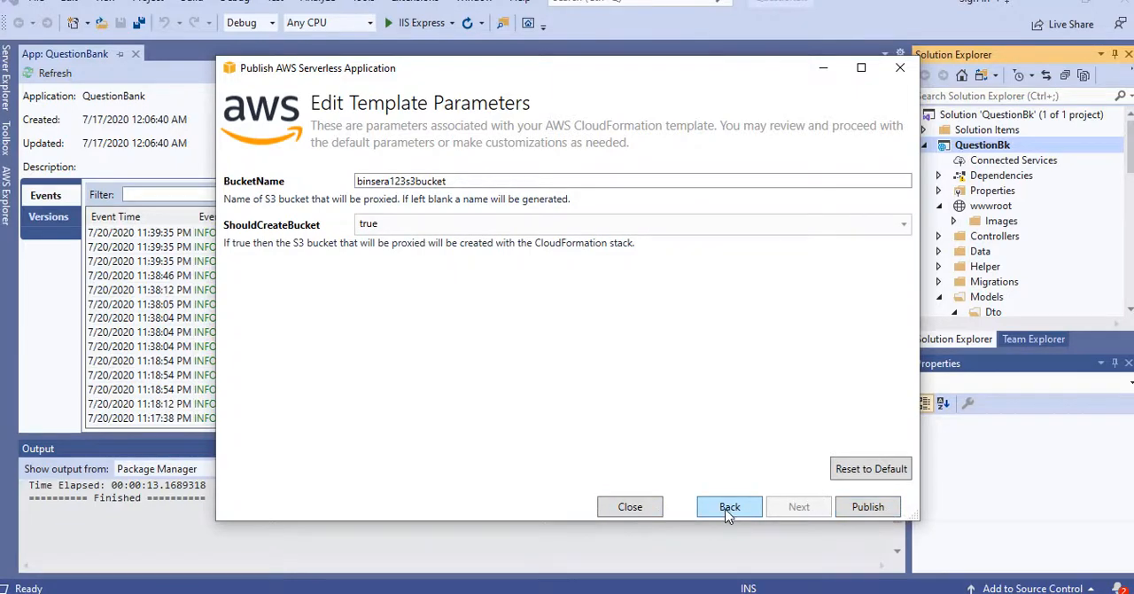
{"action": "left_click", "coordinate": [630, 507]}
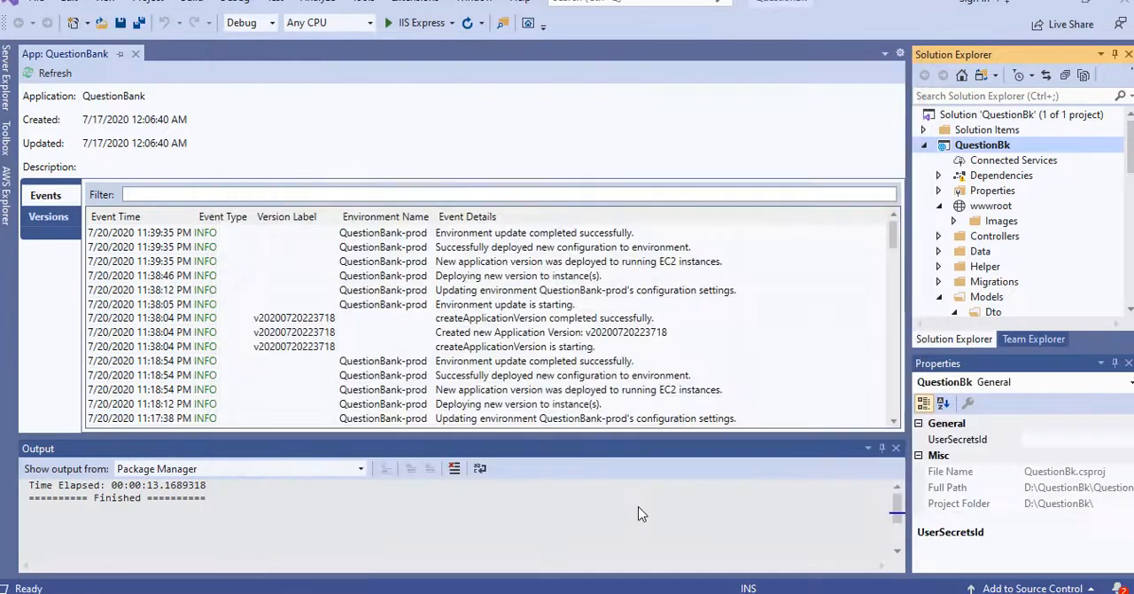